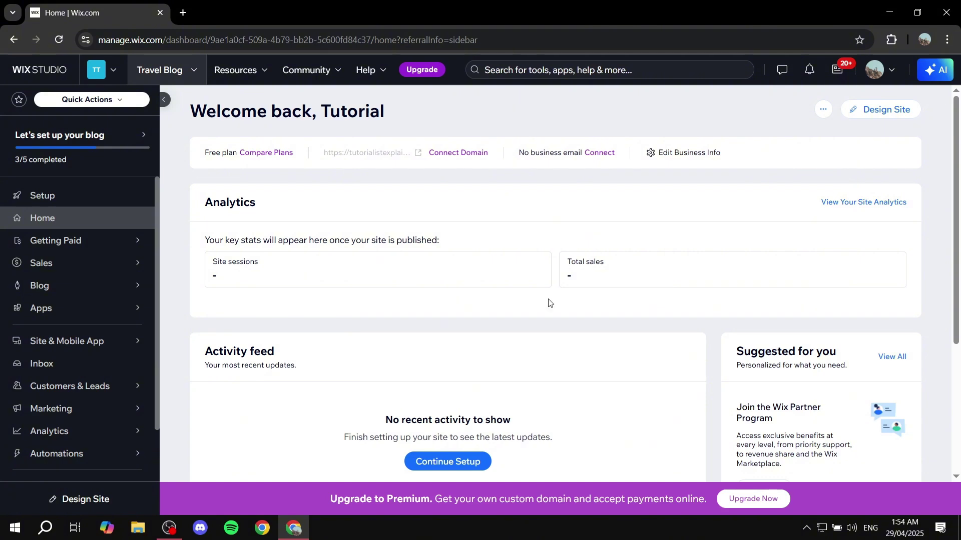
Step: Open the Travel Blog site for design and bring up the Wix App Market
{"action": "mouse_move", "coordinate": [105, 153]}
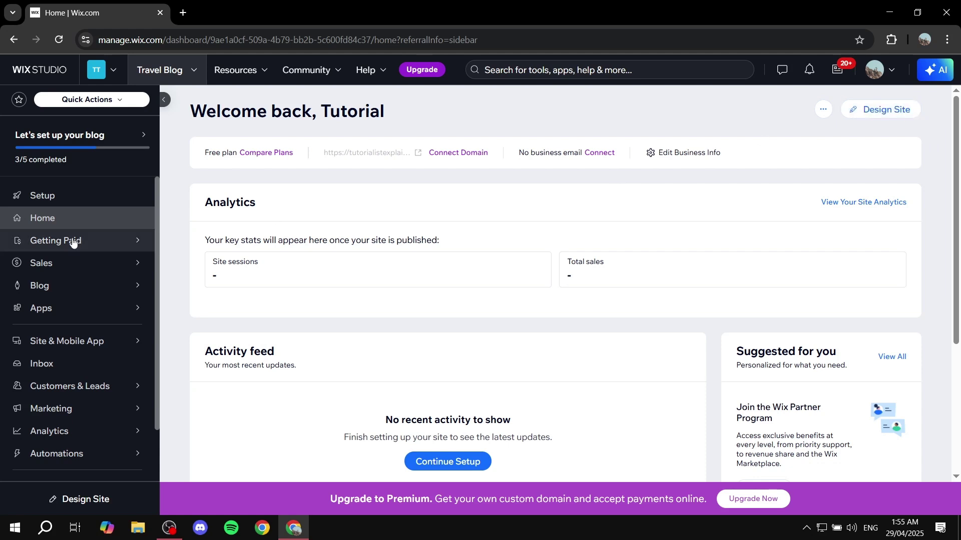
{"action": "left_click", "coordinate": [878, 114]}
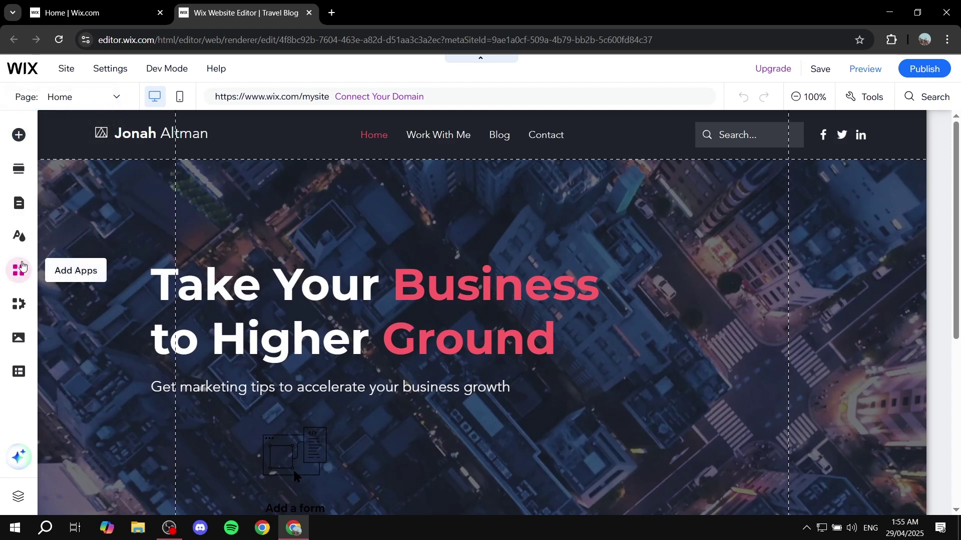
{"action": "left_click", "coordinate": [15, 274]}
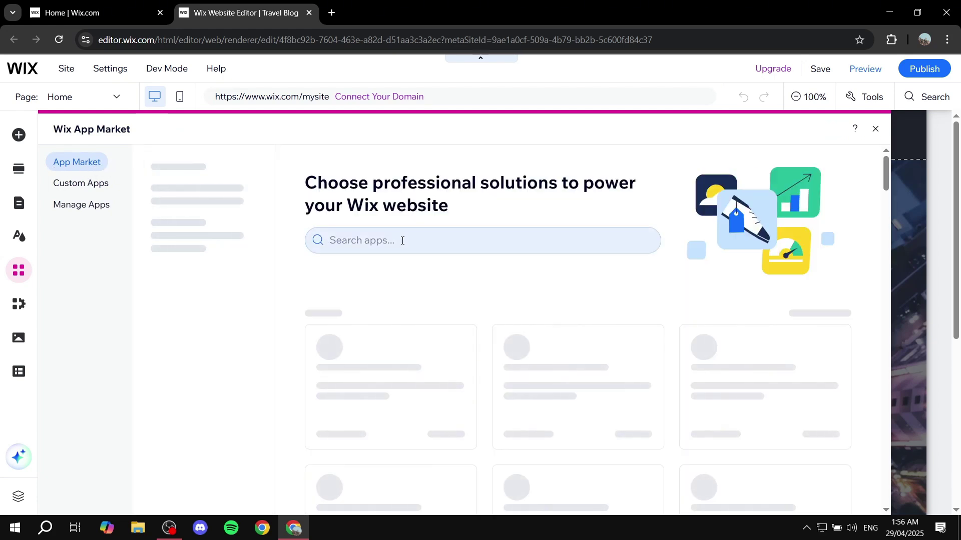
Step: Find the Wix Events & Tickets app under the trending topic "events" and add it to the site
{"action": "left_click", "coordinate": [400, 242]}
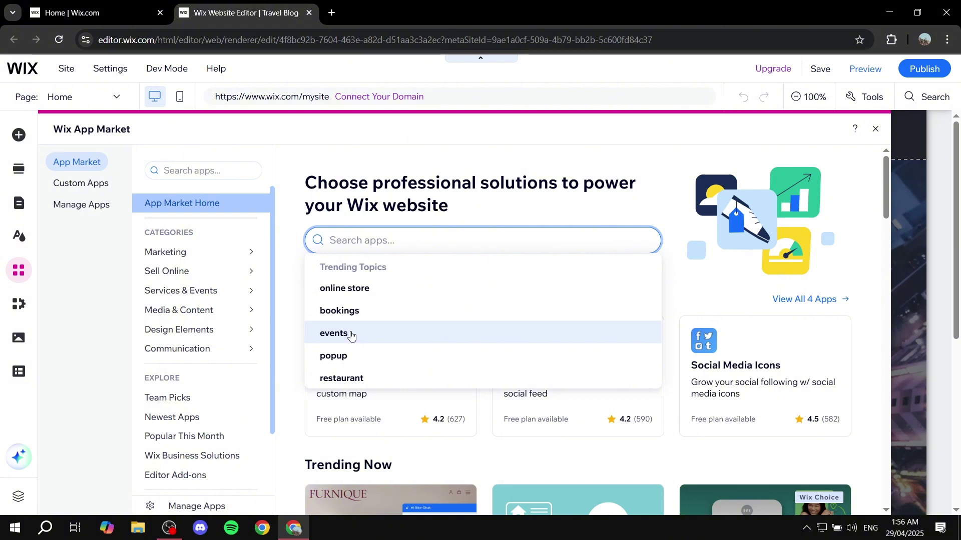
{"action": "left_click", "coordinate": [350, 336]}
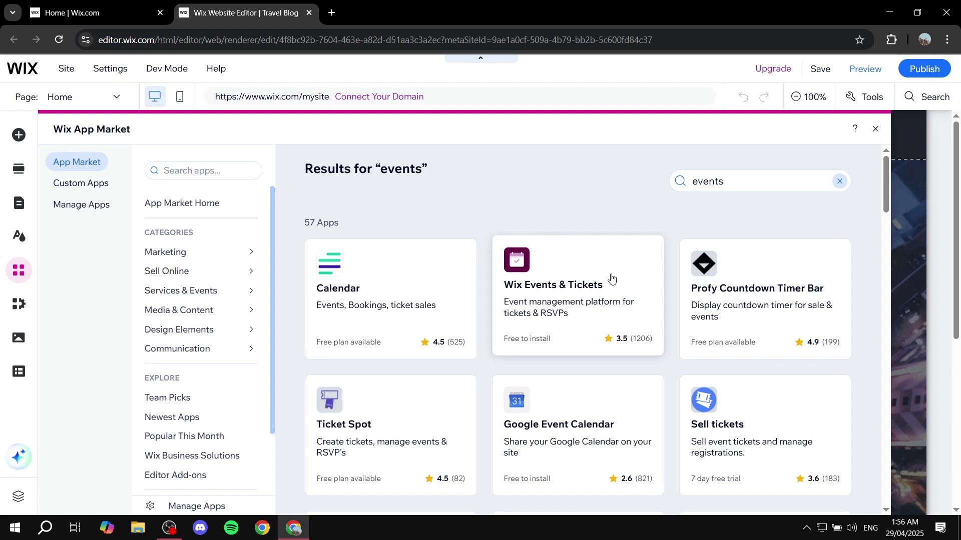
{"action": "left_click", "coordinate": [596, 284]}
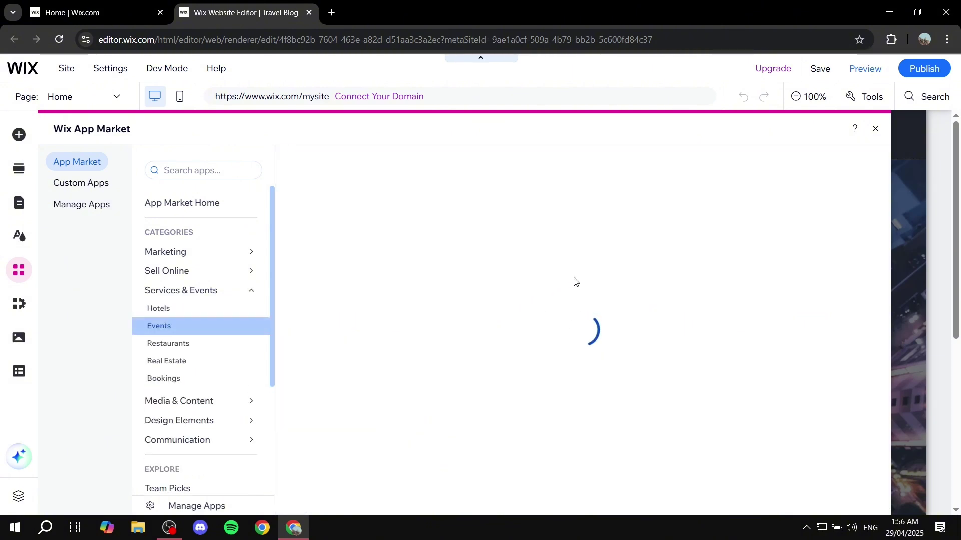
{"action": "left_click", "coordinate": [383, 322]}
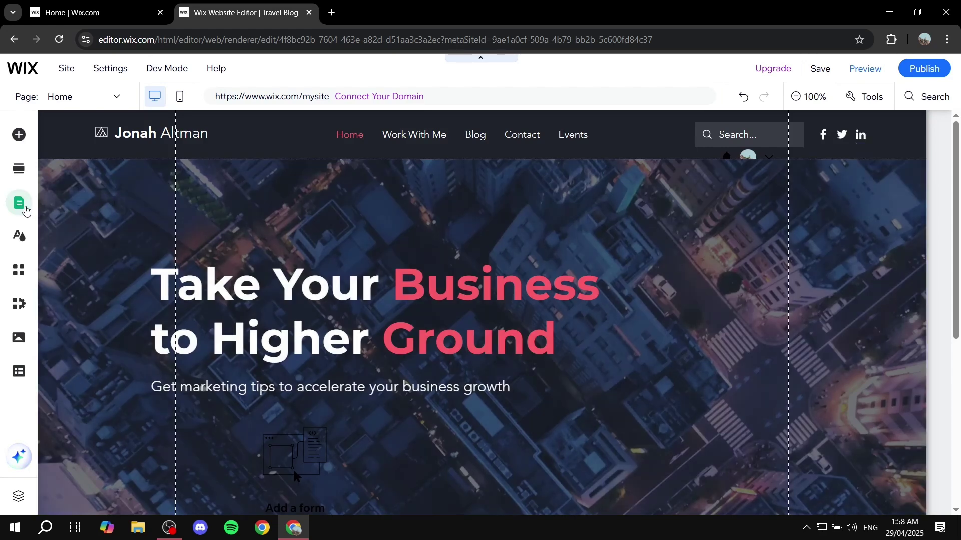
Step: Check the Event Pages group in the site's pages and menu list
{"action": "left_click", "coordinate": [18, 207]}
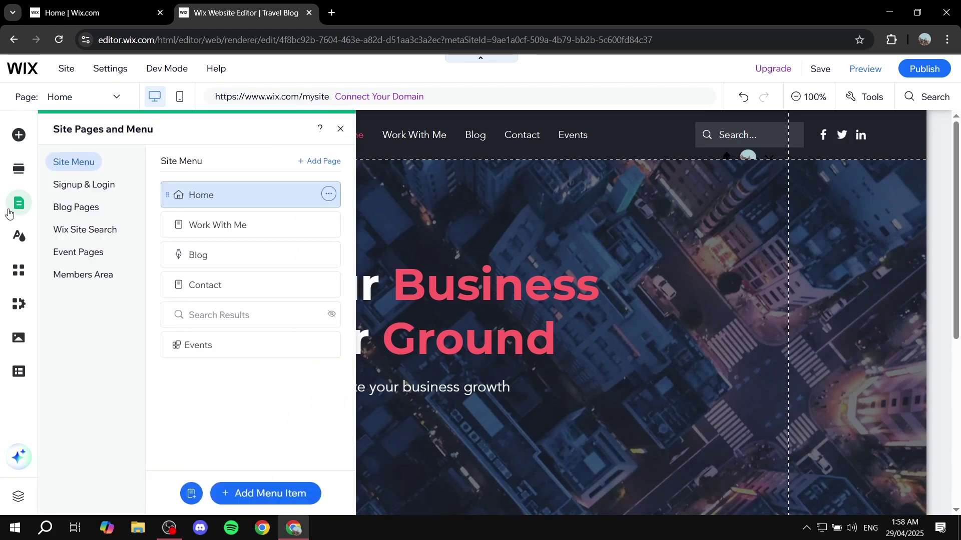
{"action": "left_click", "coordinate": [90, 252]}
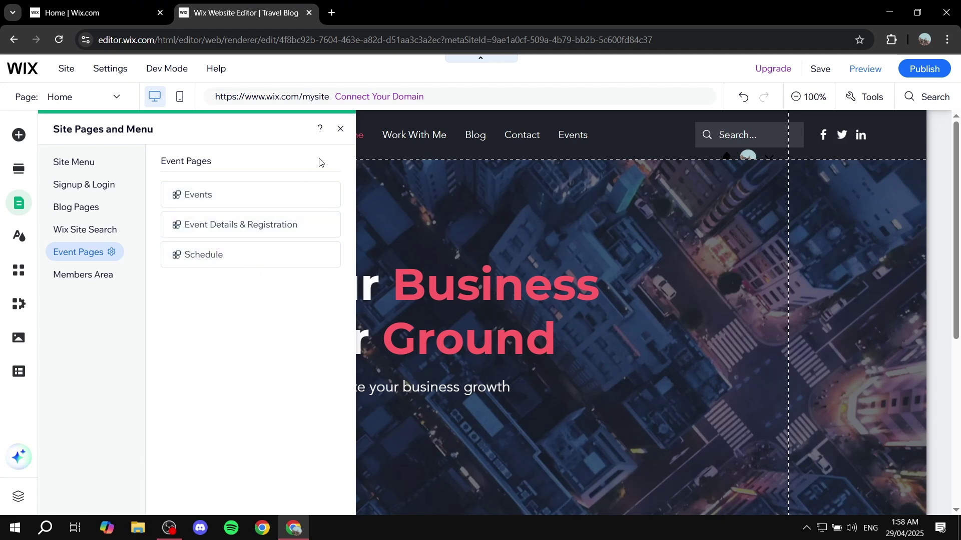
{"action": "left_click", "coordinate": [340, 131]}
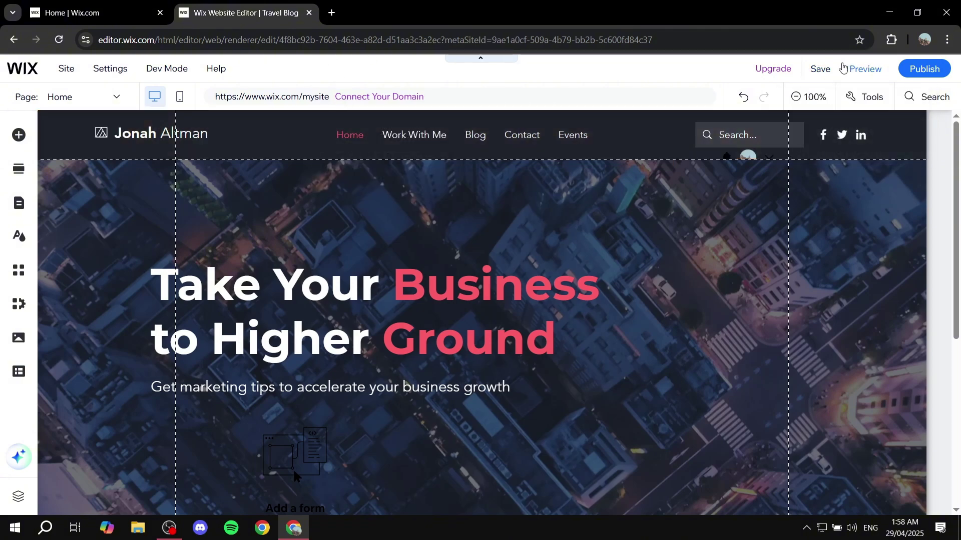
Step: Dismiss the domain choice for saving the site and close the website editor to return to the dashboard
{"action": "left_click", "coordinate": [820, 68]}
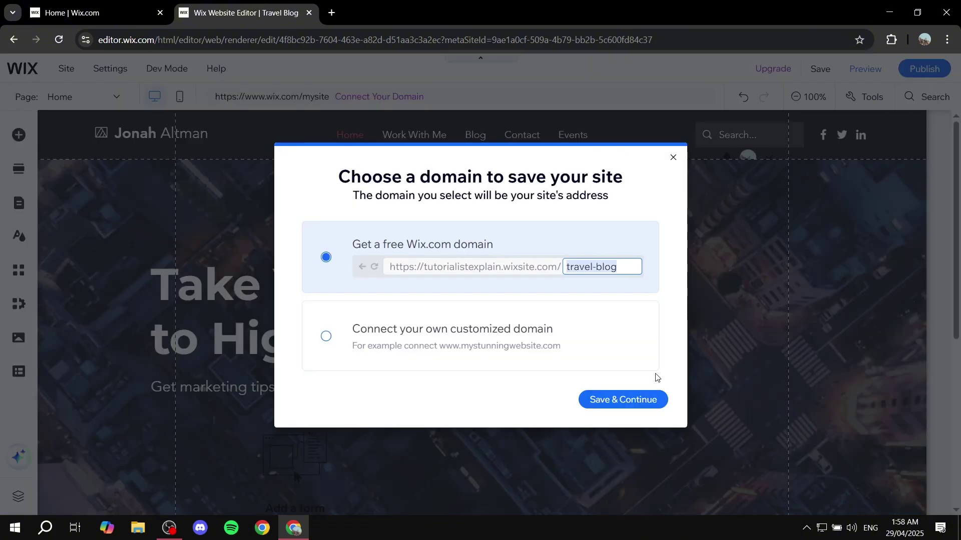
{"action": "left_click", "coordinate": [674, 160]}
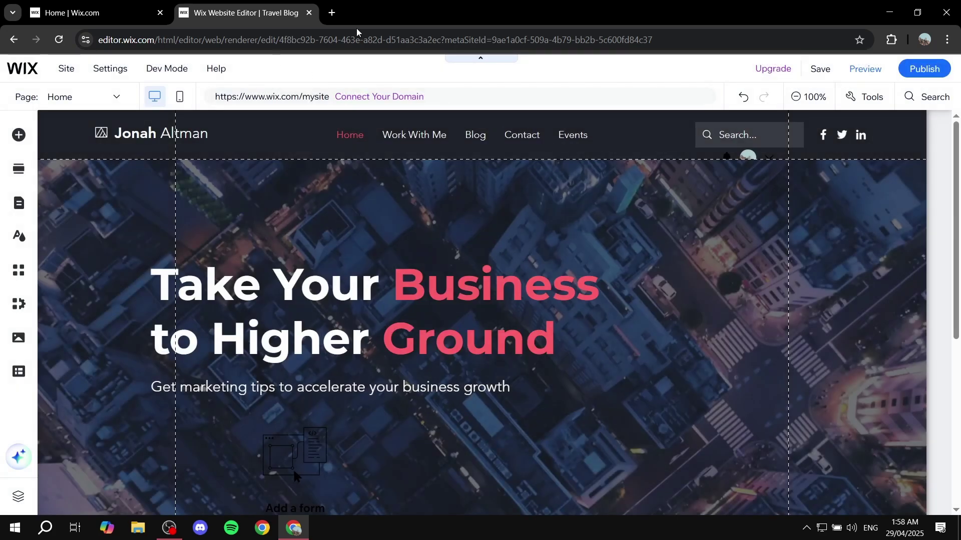
{"action": "left_click", "coordinate": [309, 13]}
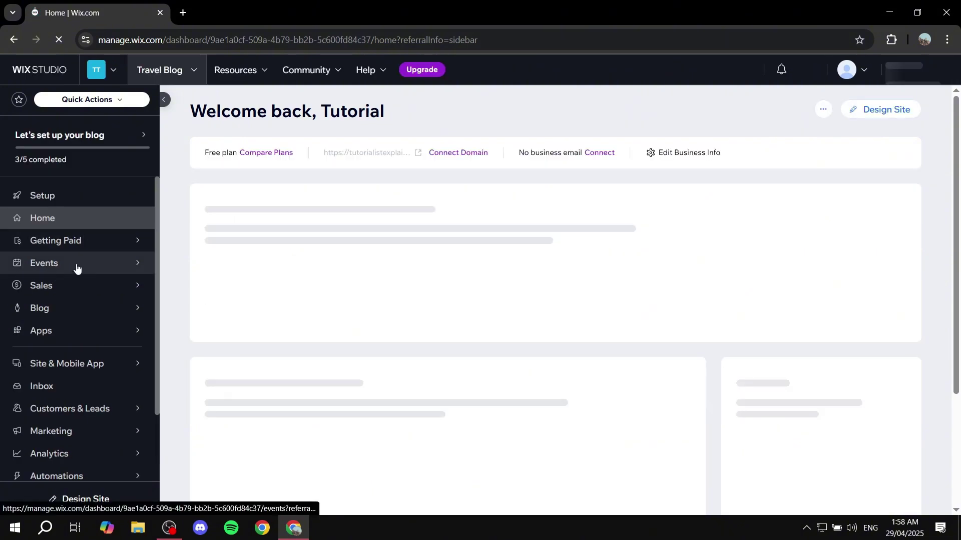
Step: Open the site's published events list and start creating a new event
{"action": "mouse_move", "coordinate": [38, 269]}
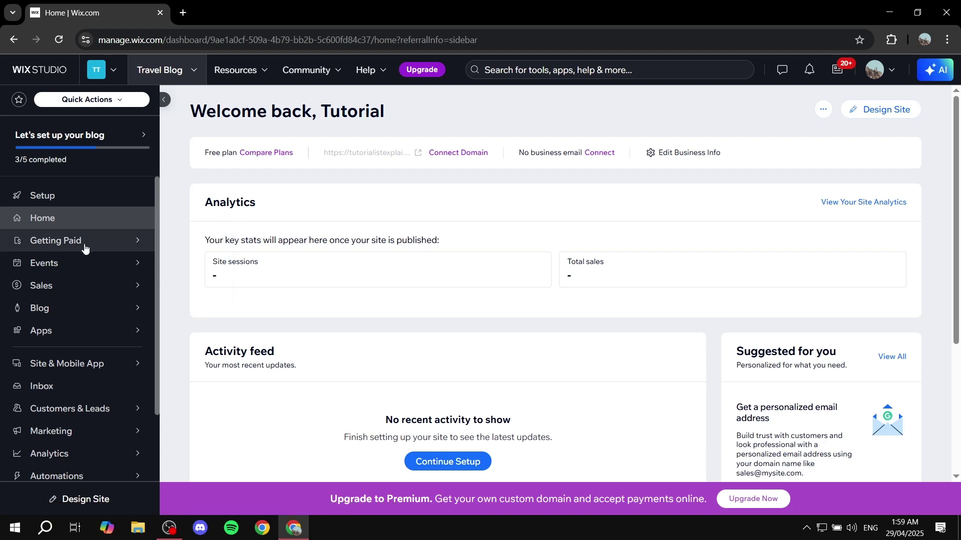
{"action": "mouse_move", "coordinate": [140, 244]}
{"action": "mouse_move", "coordinate": [105, 265]}
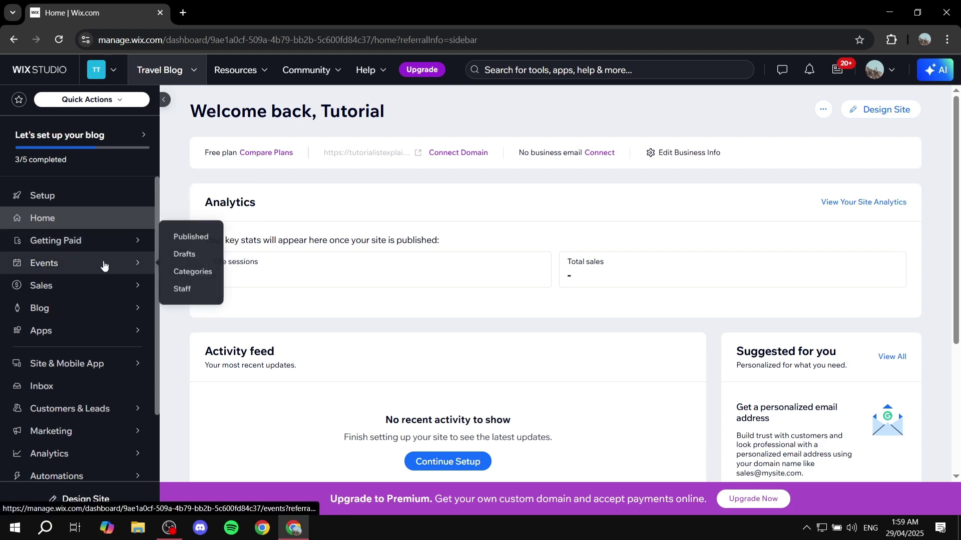
{"action": "left_click", "coordinate": [187, 244]}
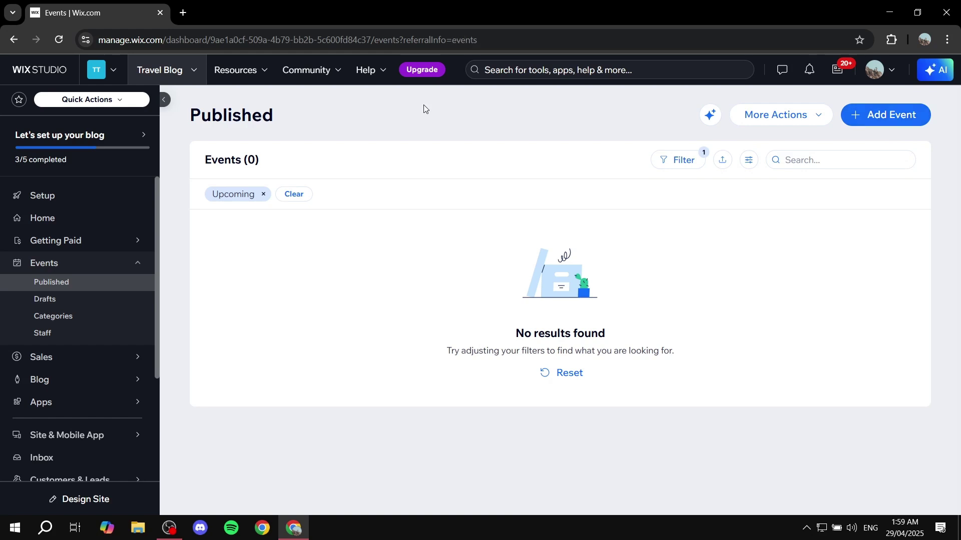
{"action": "left_click", "coordinate": [867, 123]}
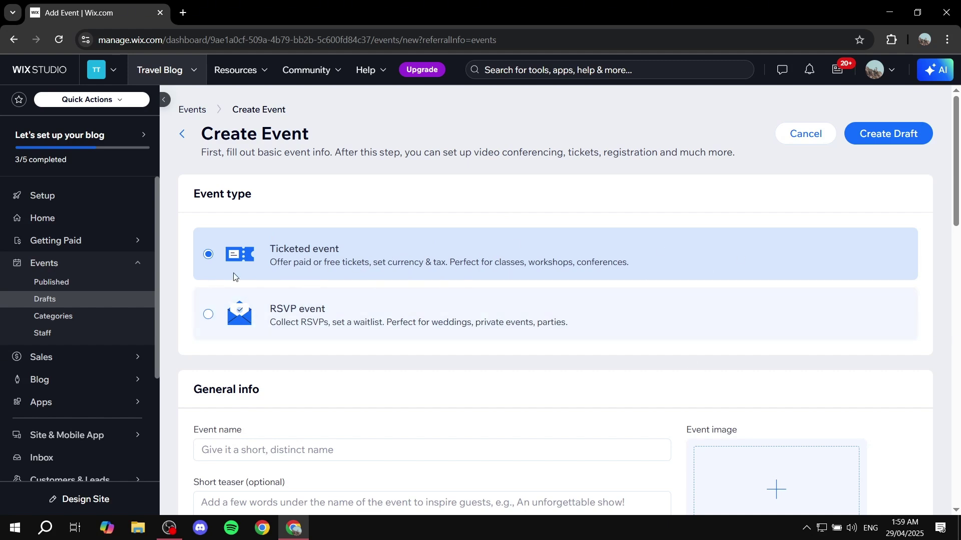
Step: Switch the event type between RSVP event and Ticketed event, ending on Ticketed event
{"action": "left_click", "coordinate": [210, 305]}
{"action": "left_click", "coordinate": [223, 256]}
{"action": "key", "text": "Down"}
{"action": "left_click", "coordinate": [210, 254]}
{"action": "left_click", "coordinate": [205, 316]}
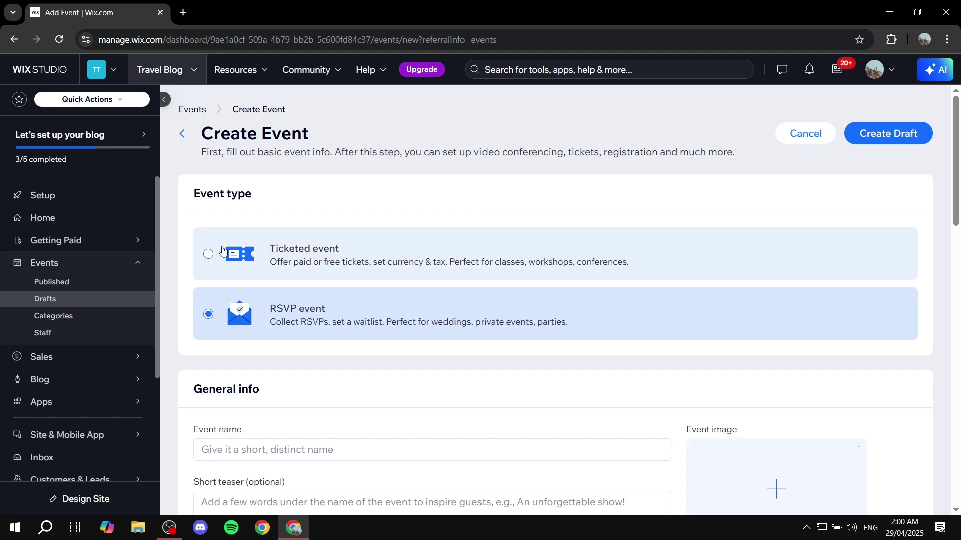
{"action": "left_click", "coordinate": [208, 254]}
{"action": "scroll", "coordinate": [270, 278], "scroll_direction": "down", "scroll_amount": 4}
{"action": "scroll", "coordinate": [278, 207], "scroll_direction": "up", "scroll_amount": 4}
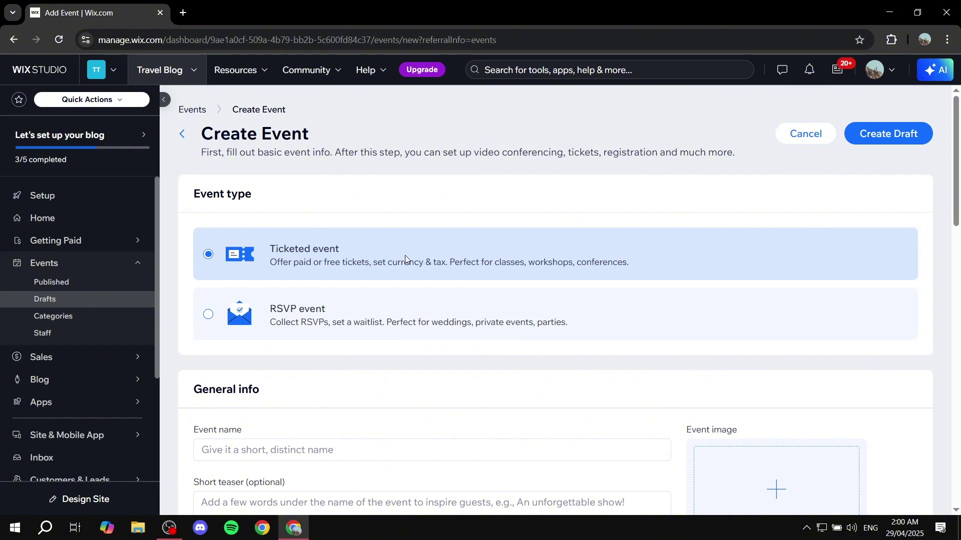
Step: Name the event "Test Event 1" in its general info
{"action": "scroll", "coordinate": [390, 306], "scroll_direction": "down", "scroll_amount": 5}
{"action": "scroll", "coordinate": [320, 225], "scroll_direction": "up", "scroll_amount": 1}
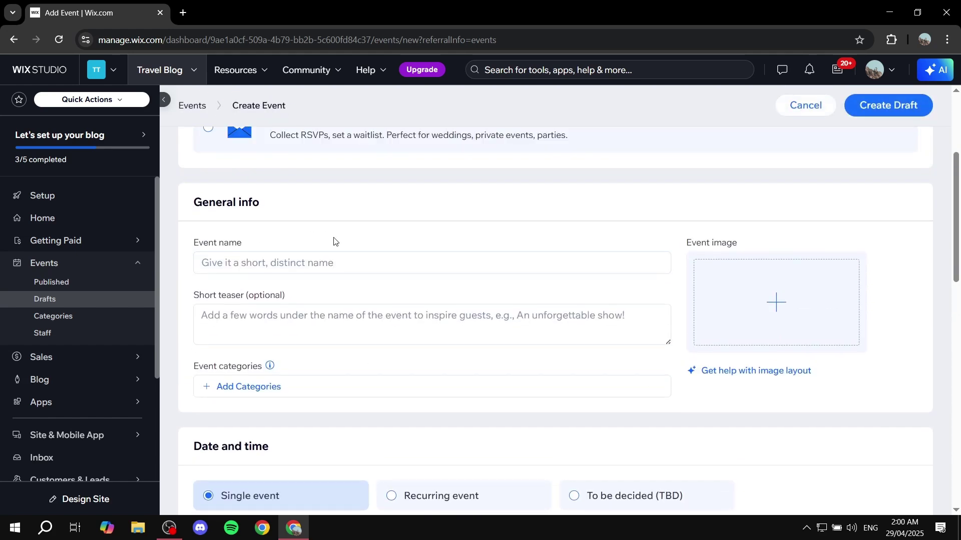
{"action": "left_click", "coordinate": [319, 259]}
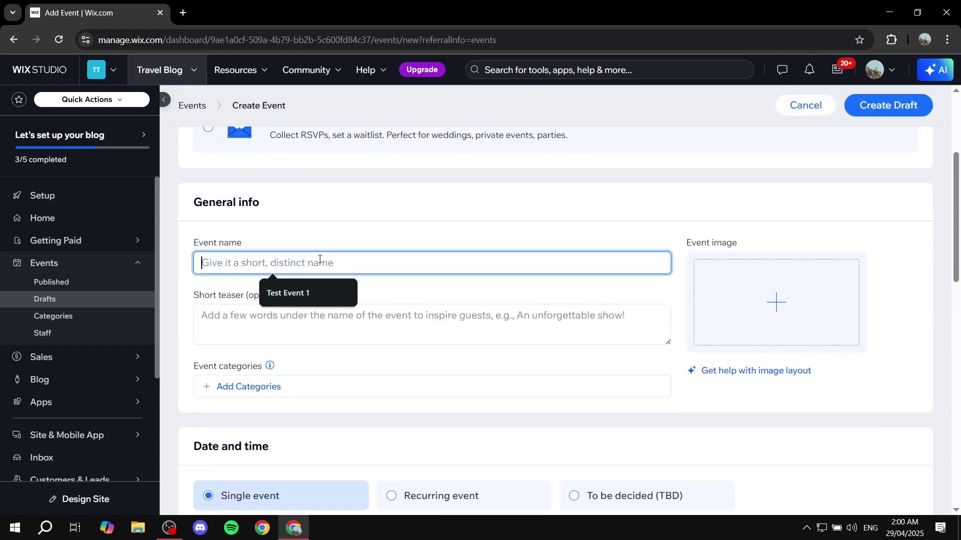
{"action": "left_click", "coordinate": [307, 294]}
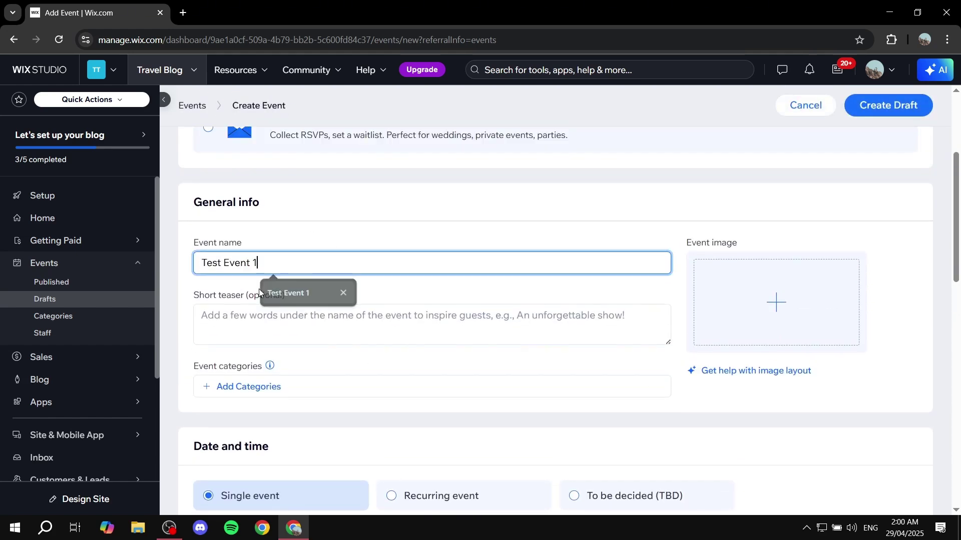
{"action": "left_click", "coordinate": [461, 223]}
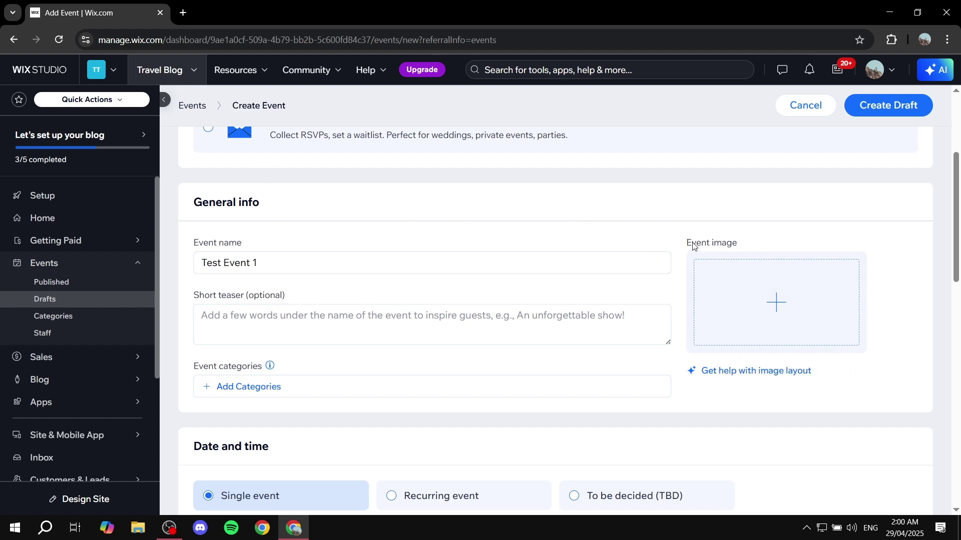
Step: Set Colors.jpg from the site files as the event image
{"action": "left_click_drag", "start_coordinate": [688, 242], "coordinate": [759, 243]}
{"action": "left_click", "coordinate": [770, 243]}
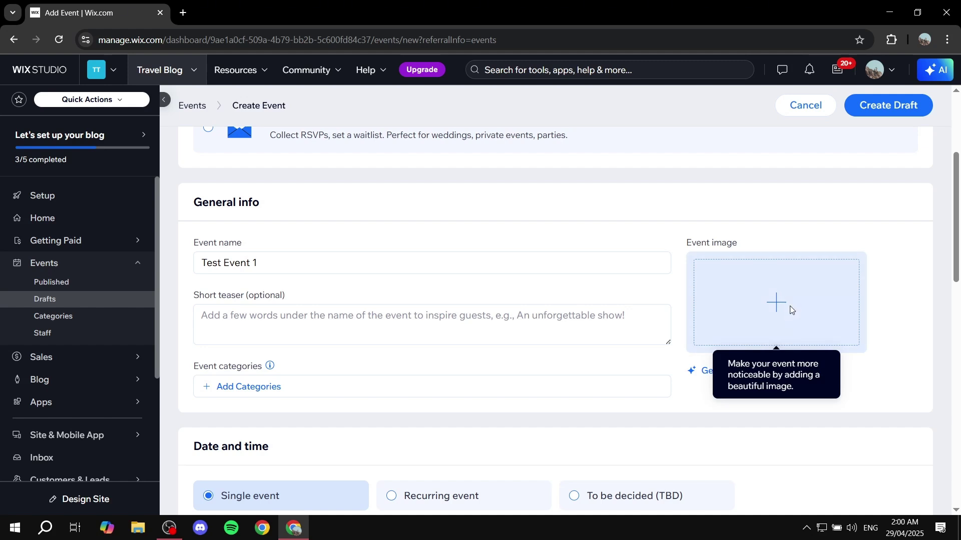
{"action": "left_click", "coordinate": [727, 322]}
{"action": "left_click", "coordinate": [108, 138]}
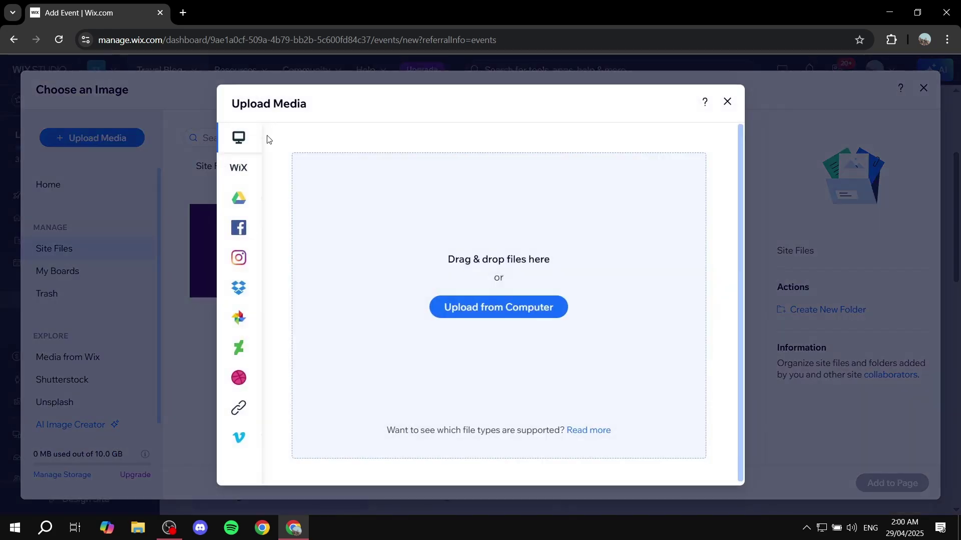
{"action": "left_click", "coordinate": [727, 102]}
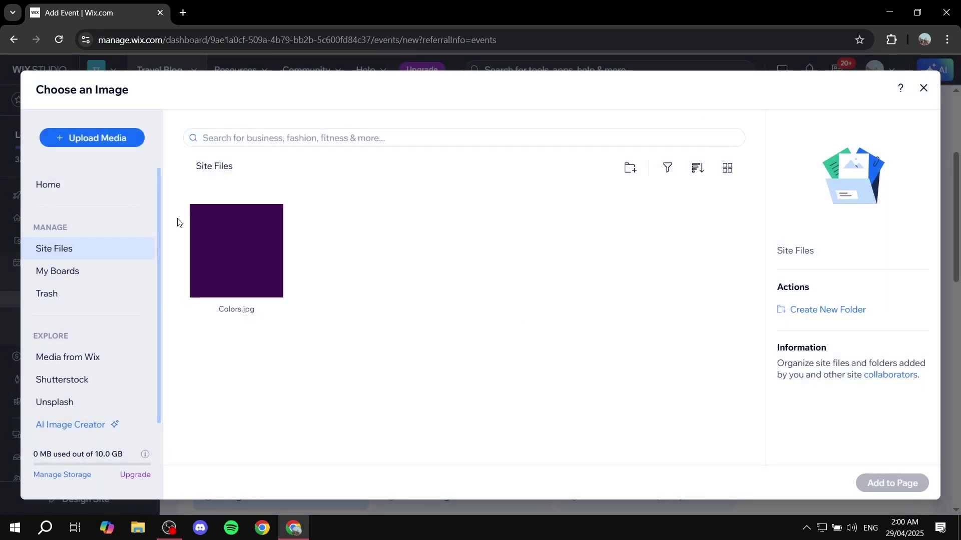
{"action": "left_click", "coordinate": [229, 254]}
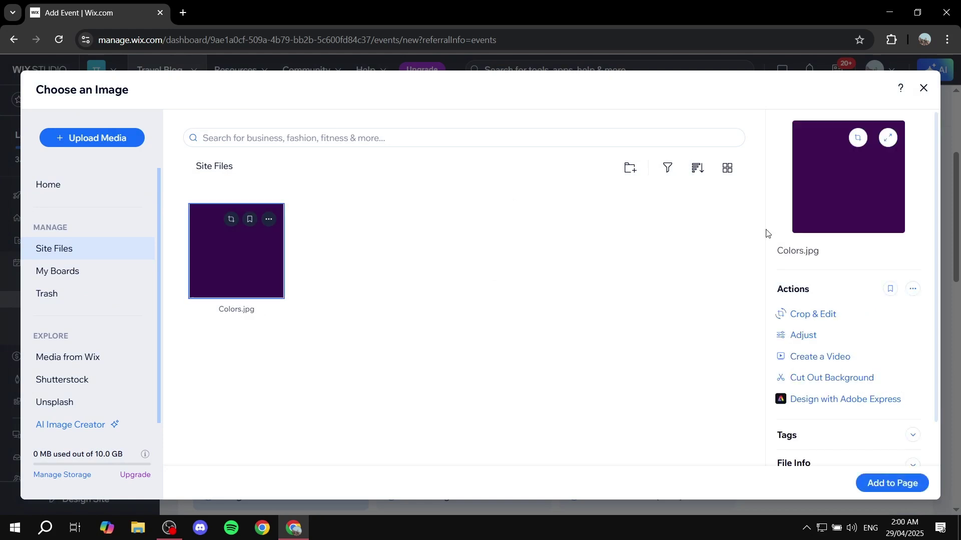
{"action": "left_click", "coordinate": [891, 484]}
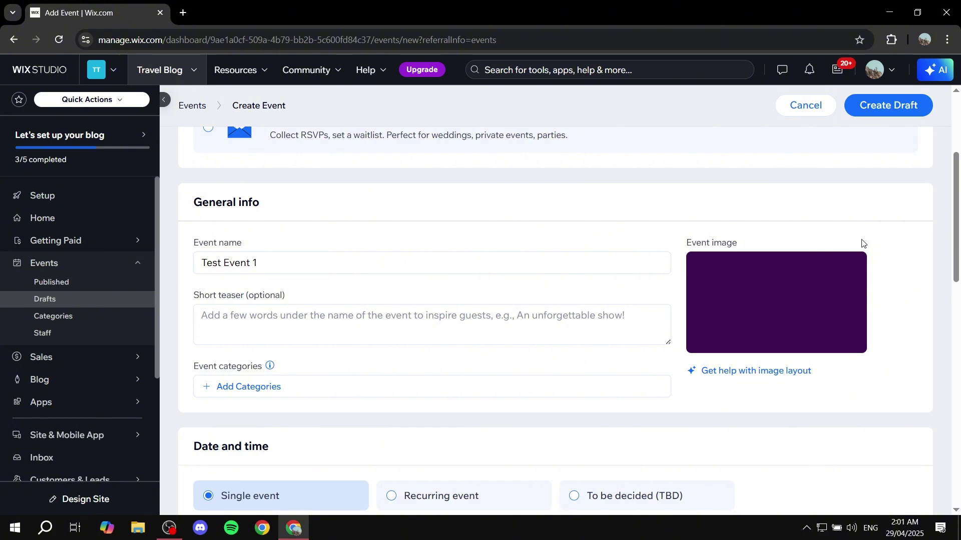
Step: Enter the short teaser "Random text (This is the teaser)" for the event
{"action": "left_click", "coordinate": [258, 313]}
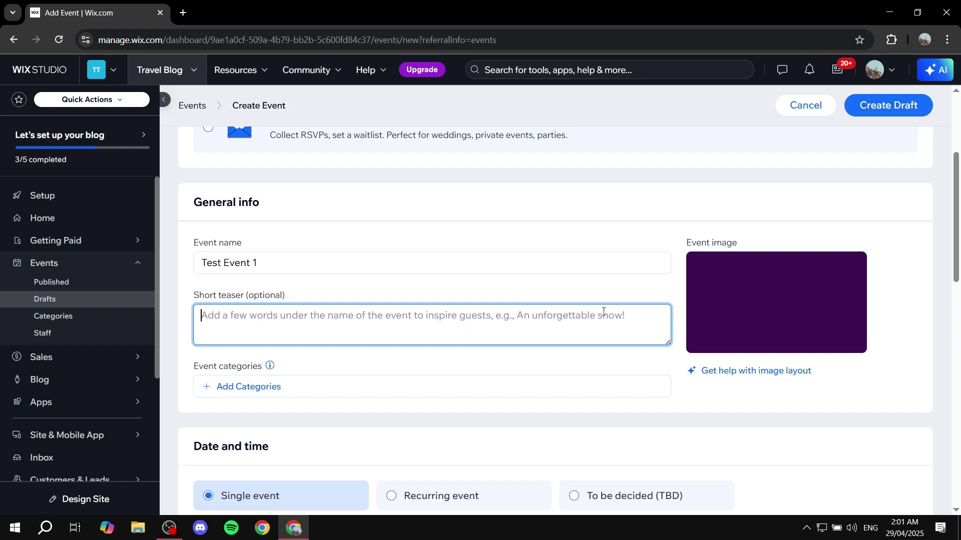
{"action": "type", "text": "Ra"}
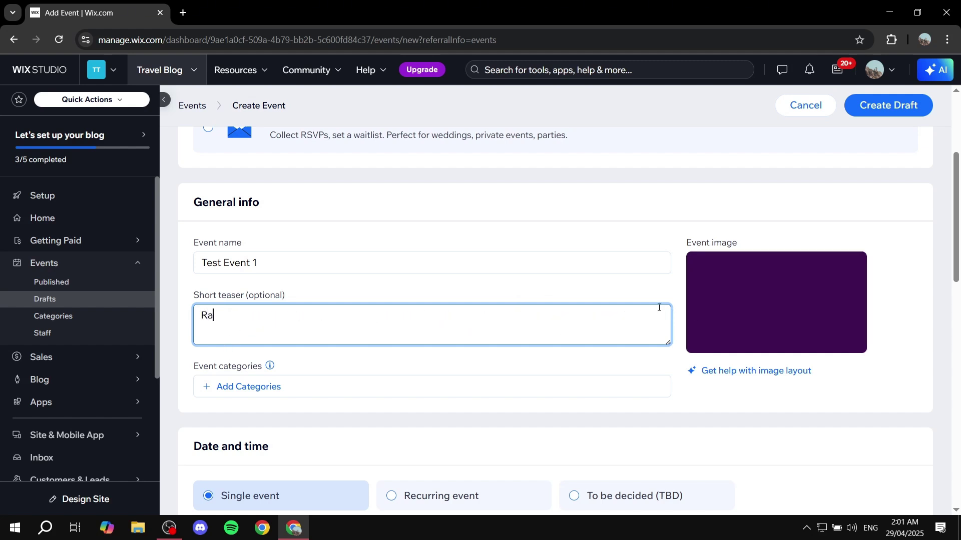
{"action": "type", "text": "ndom text (This is th"}
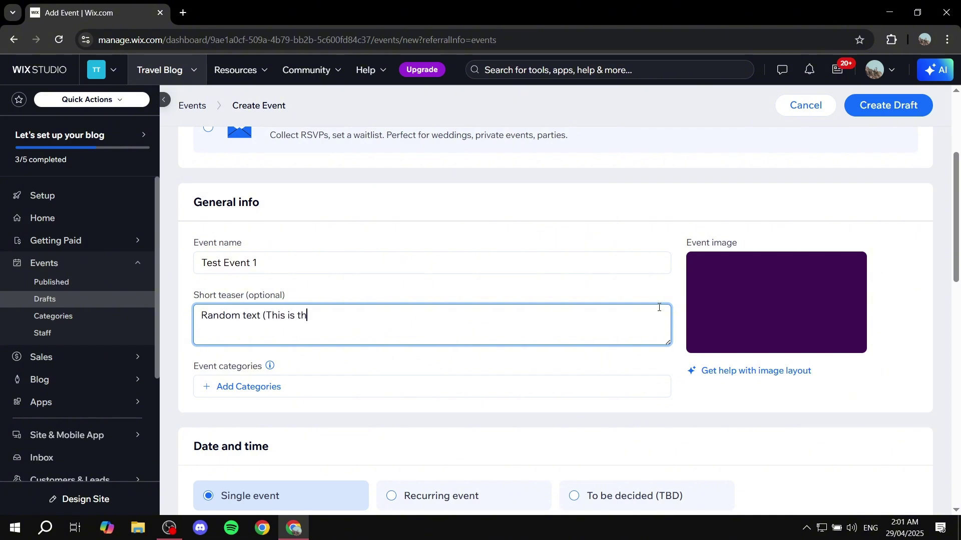
{"action": "type", "text": "e teaser)"}
{"action": "key", "text": "shift+Tab"}
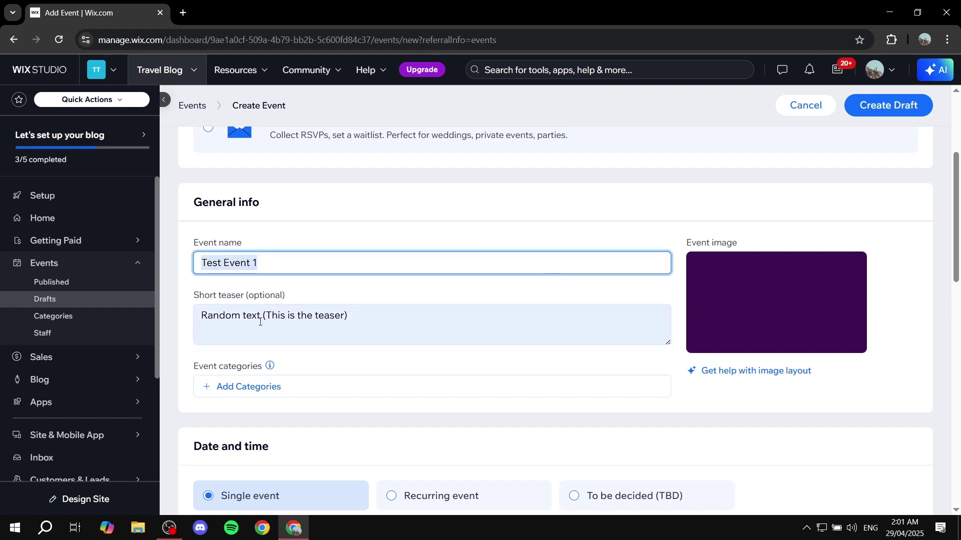
{"action": "left_click", "coordinate": [401, 296]}
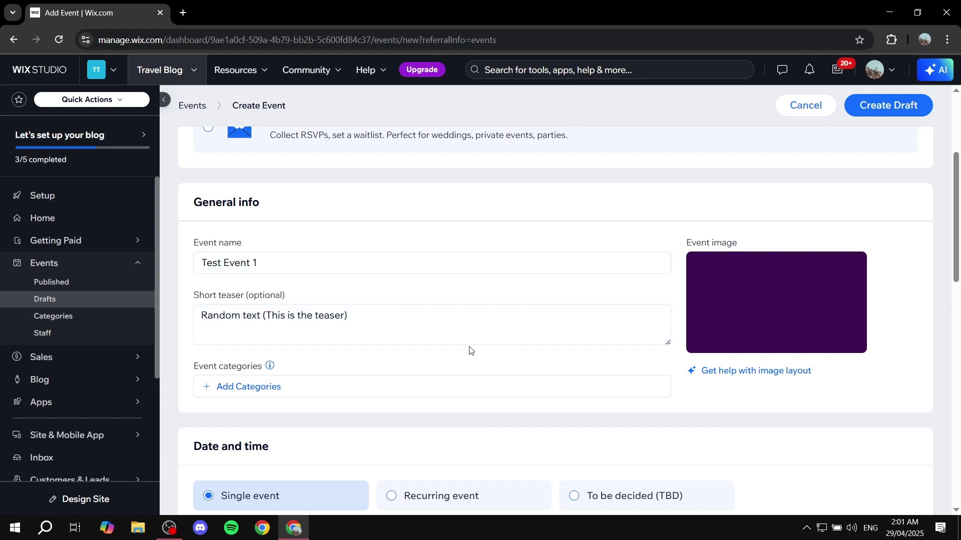
Step: Switch the event's date and time type to Recurring event and To be decided (TBD), ending on Single event
{"action": "scroll", "coordinate": [468, 349], "scroll_direction": "down", "scroll_amount": 3}
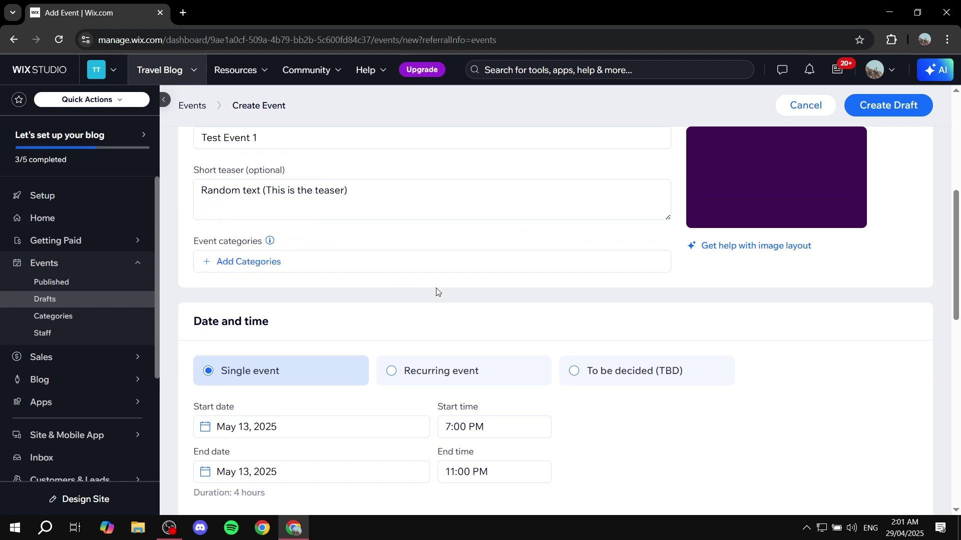
{"action": "scroll", "coordinate": [436, 288], "scroll_direction": "down", "scroll_amount": 3}
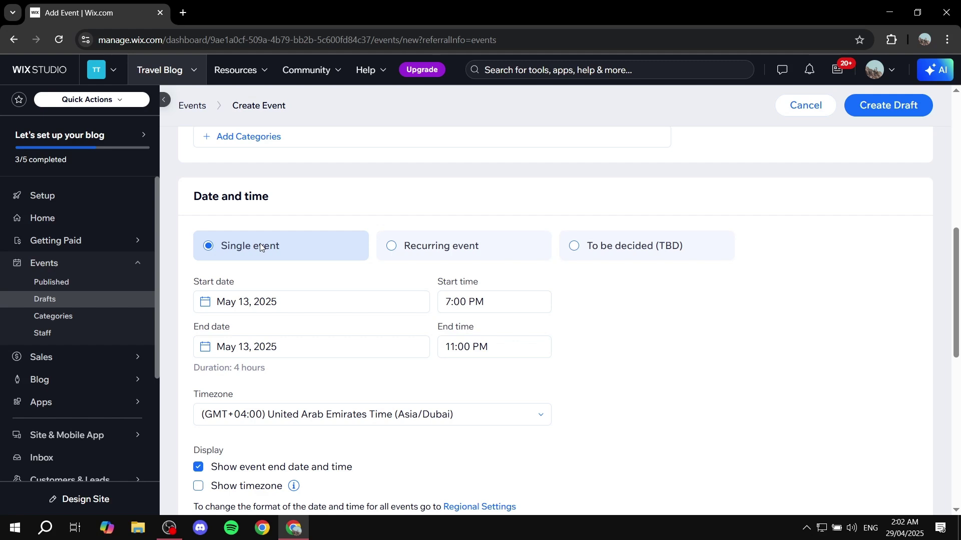
{"action": "left_click", "coordinate": [398, 251]}
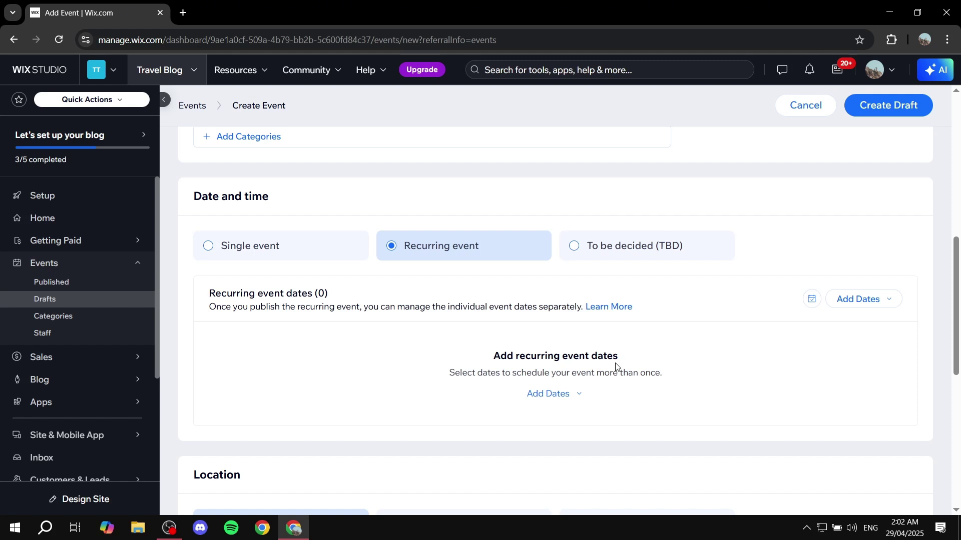
{"action": "left_click", "coordinate": [607, 244]}
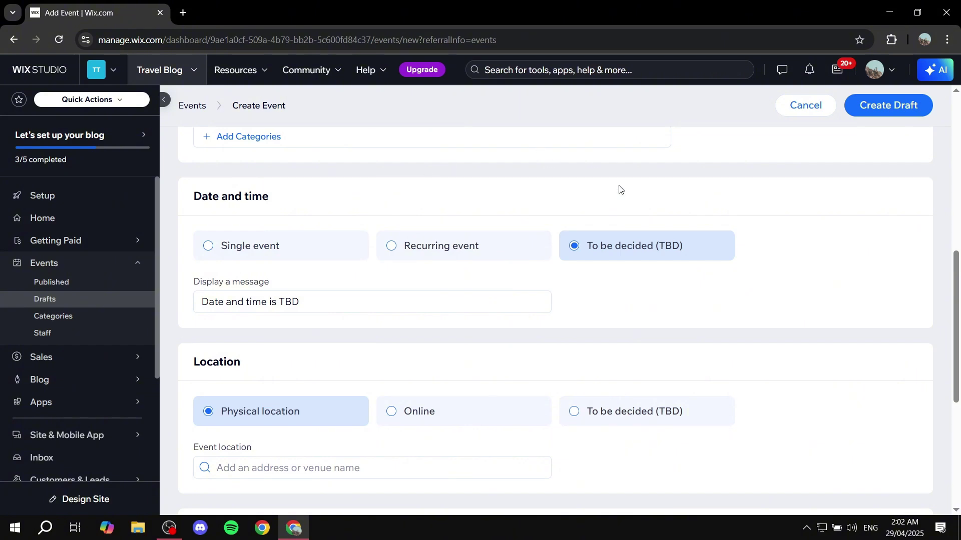
{"action": "left_click", "coordinate": [629, 235]}
{"action": "left_click", "coordinate": [274, 248]}
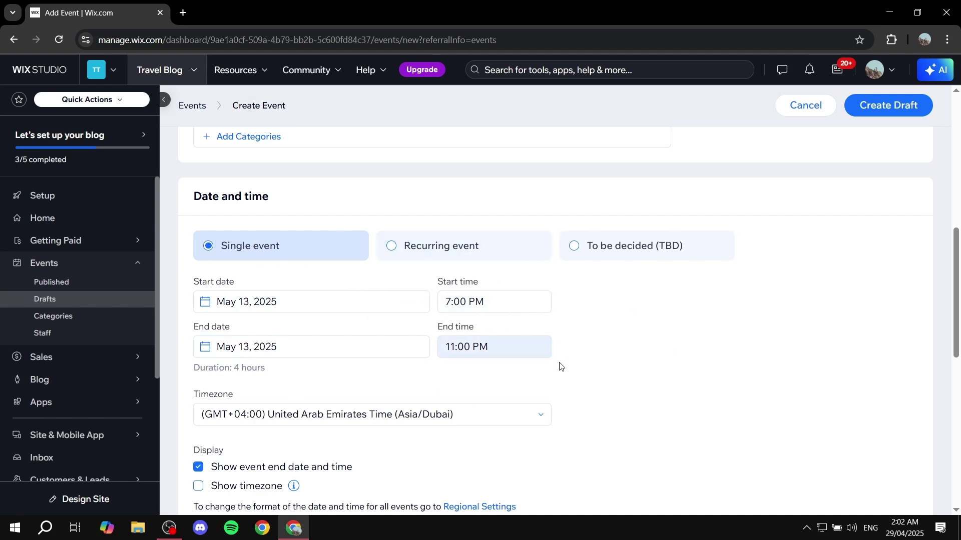
Step: Toggle the timezone and end date display options, leaving the timezone hidden and the event end date and time shown
{"action": "scroll", "coordinate": [332, 236], "scroll_direction": "down", "scroll_amount": 3}
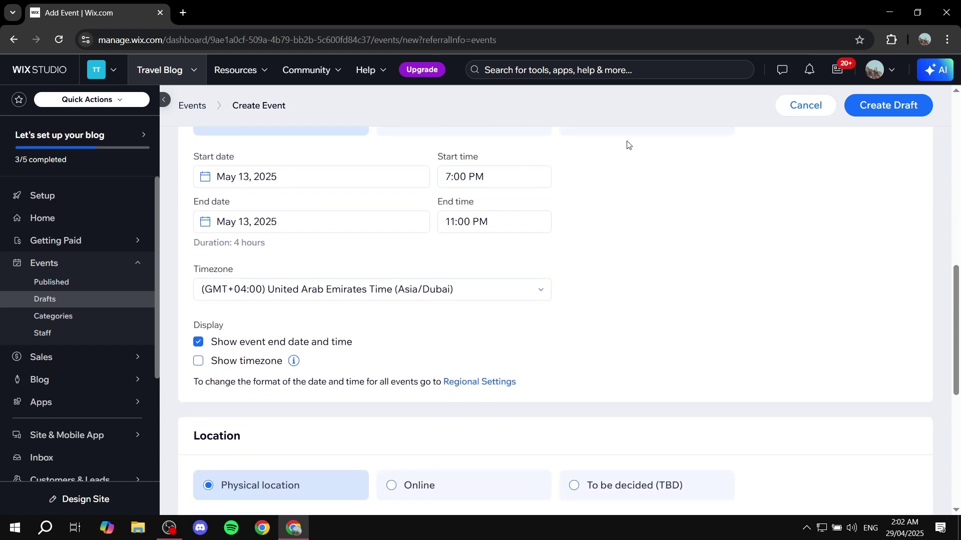
{"action": "left_click_drag", "start_coordinate": [193, 271], "coordinate": [244, 271]}
{"action": "scroll", "coordinate": [354, 369], "scroll_direction": "down", "scroll_amount": 1}
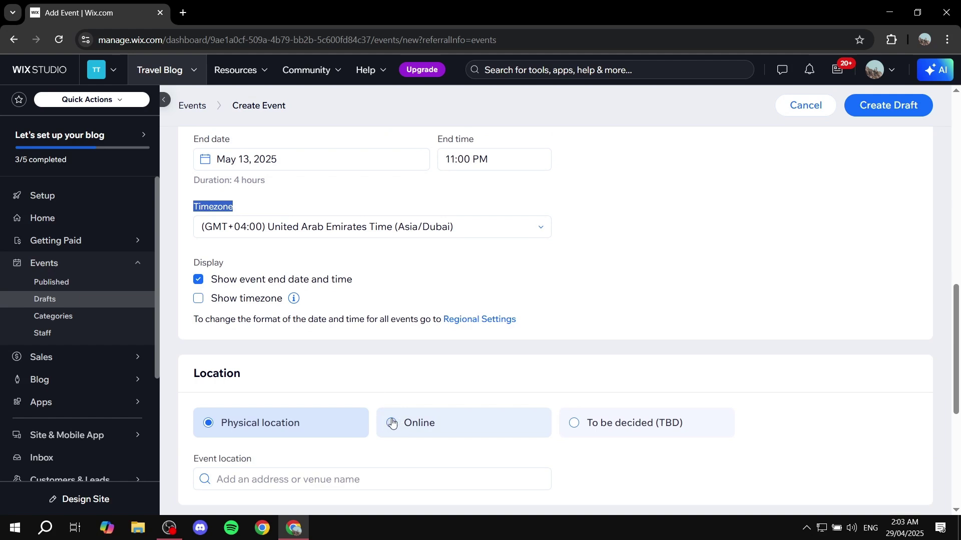
{"action": "left_click", "coordinate": [199, 301]}
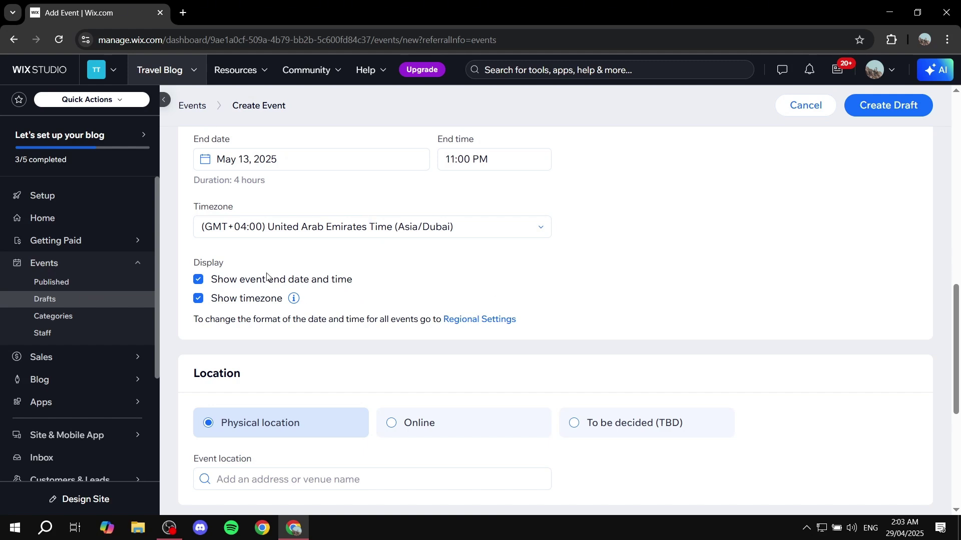
{"action": "left_click", "coordinate": [203, 304]}
{"action": "left_click", "coordinate": [279, 284]}
{"action": "left_click", "coordinate": [199, 280]}
Step: Switch the event's location type from Physical location to Online and finally to To be decided (TBD)
{"action": "scroll", "coordinate": [252, 303], "scroll_direction": "down", "scroll_amount": 3}
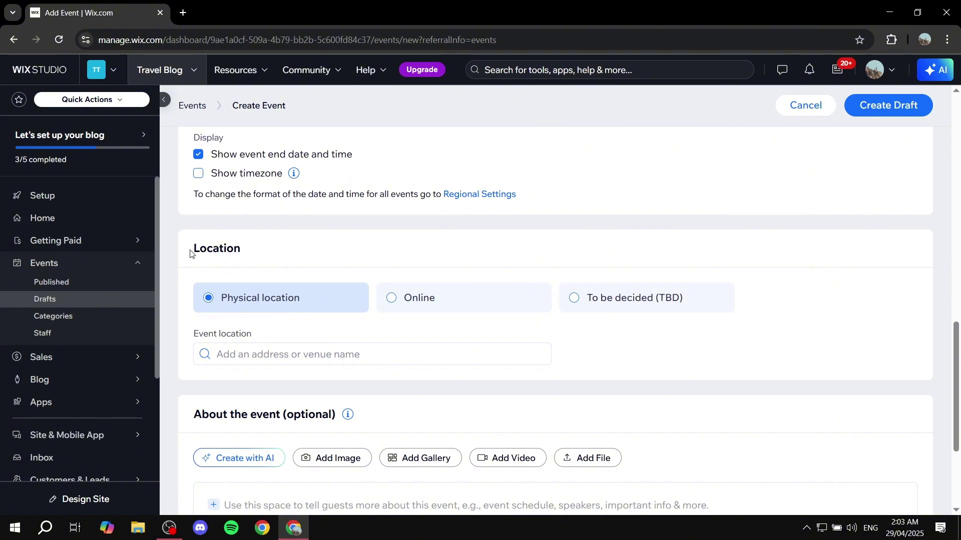
{"action": "left_click_drag", "start_coordinate": [190, 254], "coordinate": [289, 249]}
{"action": "left_click", "coordinate": [290, 248]}
{"action": "left_click", "coordinate": [280, 353]}
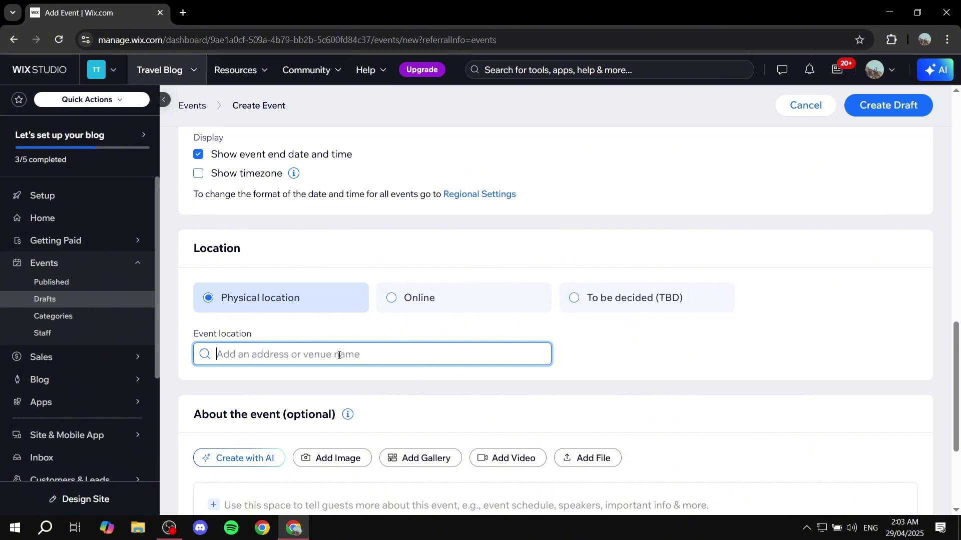
{"action": "left_click", "coordinate": [434, 297]}
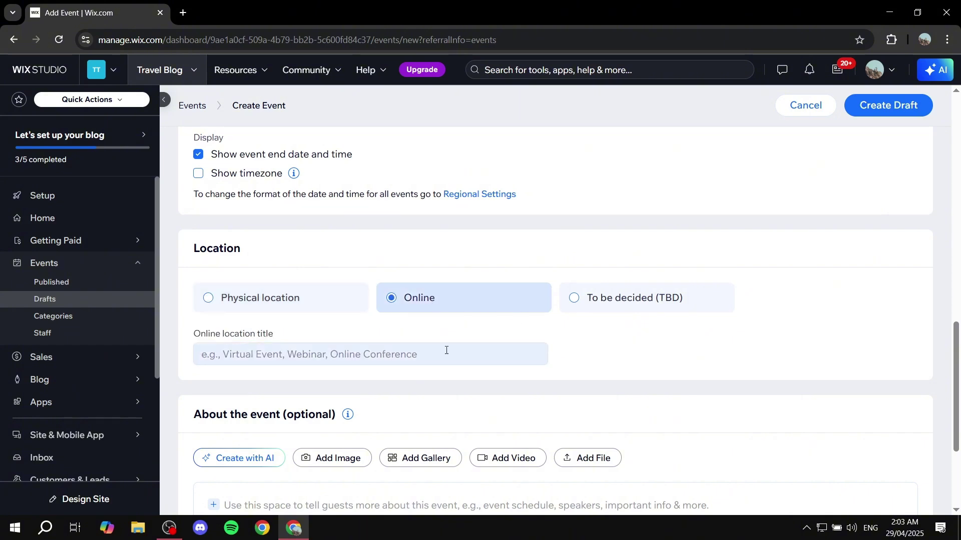
{"action": "left_click", "coordinate": [402, 353]}
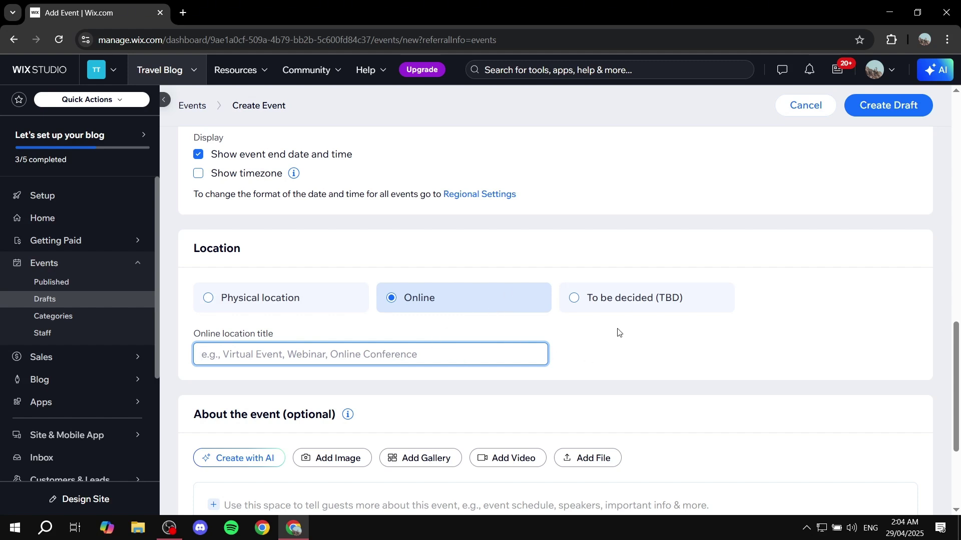
{"action": "left_click", "coordinate": [592, 300]}
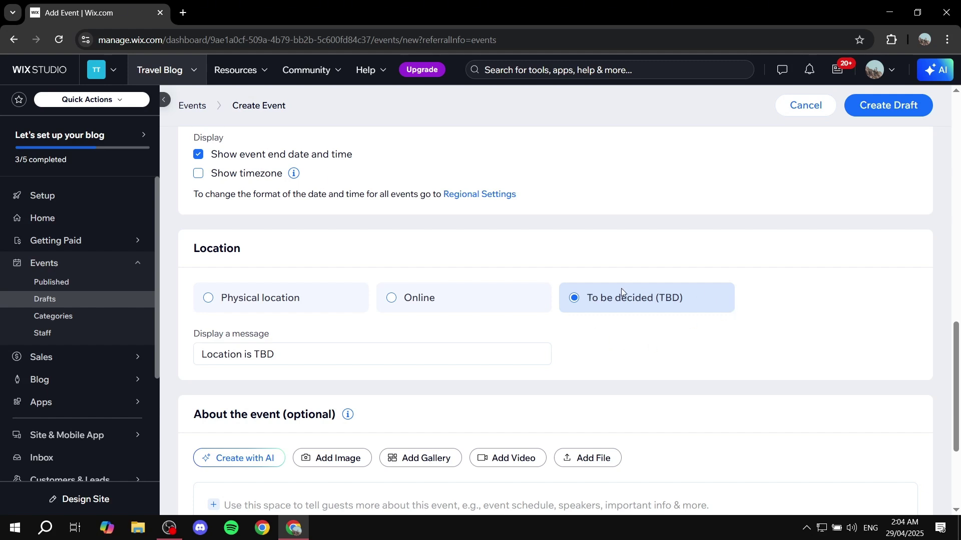
Step: Review the rest of the event form and create the draft of Test Event 1
{"action": "scroll", "coordinate": [678, 294], "scroll_direction": "down", "scroll_amount": 2}
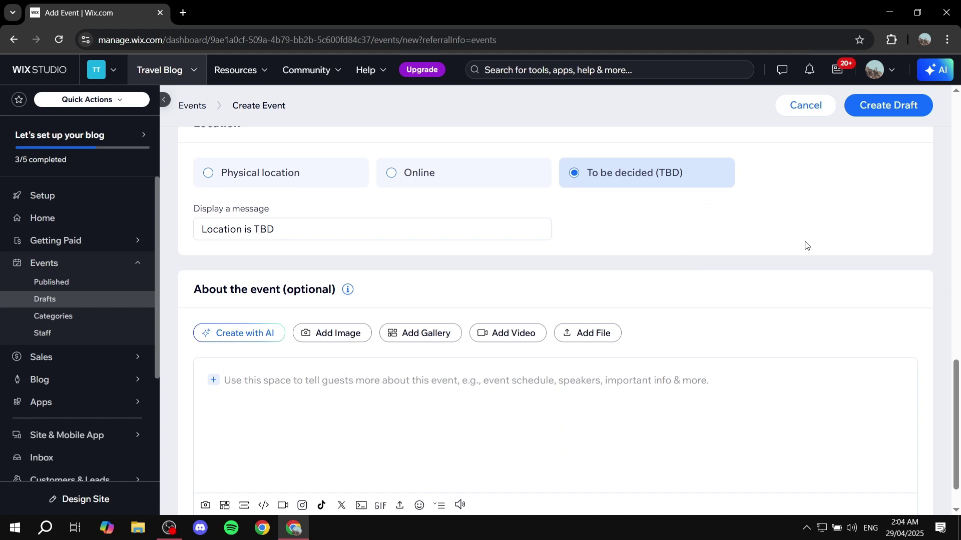
{"action": "scroll", "coordinate": [807, 245], "scroll_direction": "down", "scroll_amount": 1}
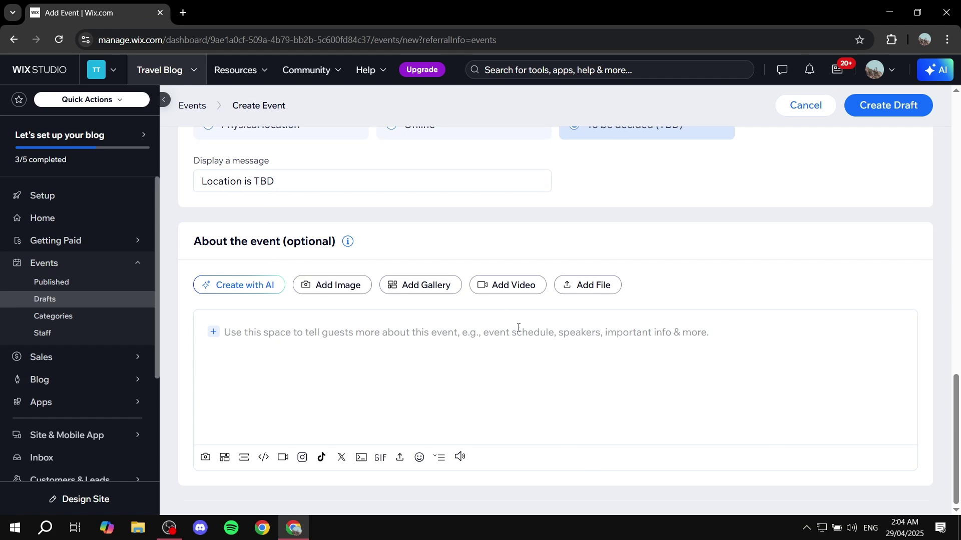
{"action": "scroll", "coordinate": [395, 304], "scroll_direction": "up", "scroll_amount": 5}
{"action": "scroll", "coordinate": [395, 304], "scroll_direction": "down", "scroll_amount": 5}
{"action": "scroll", "coordinate": [746, 357], "scroll_direction": "up", "scroll_amount": 20}
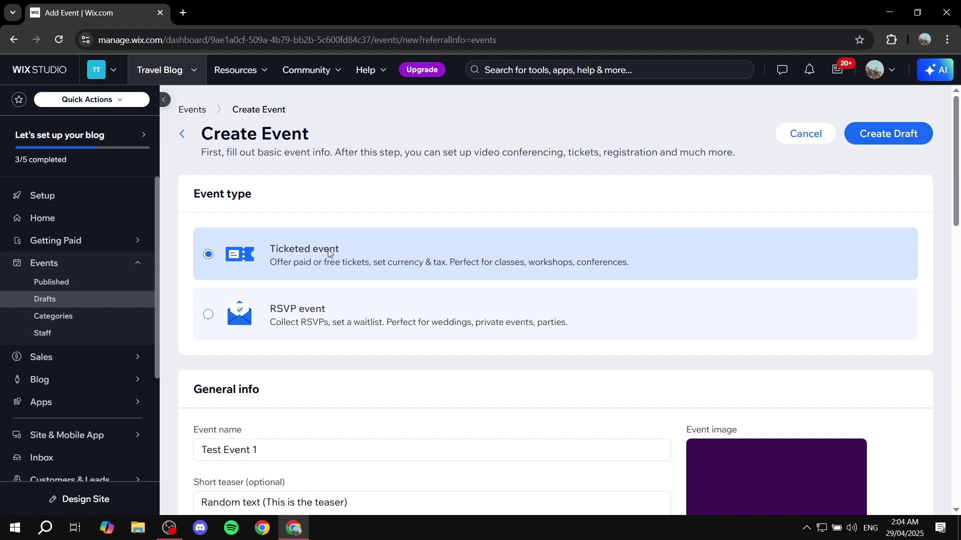
{"action": "left_click", "coordinate": [894, 134]}
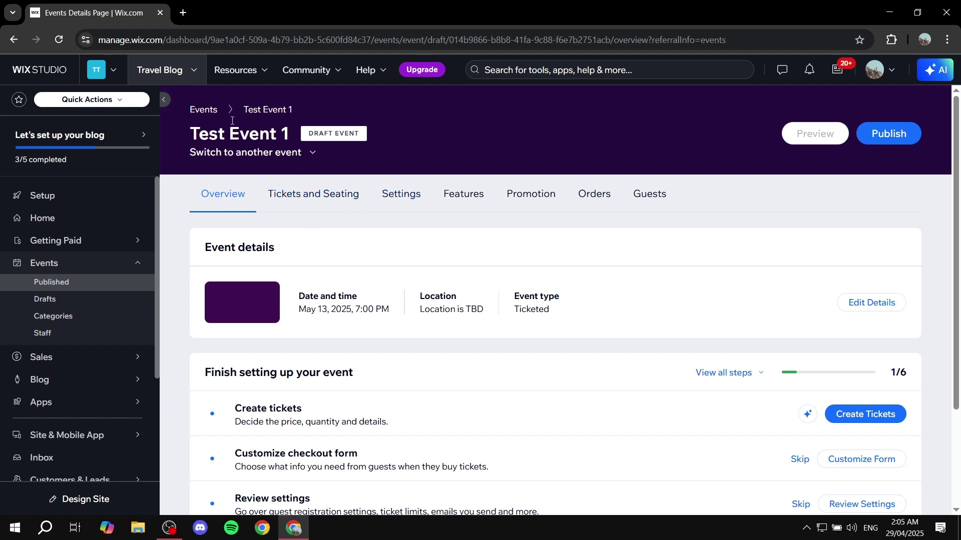
Step: Reopen Test Event 1 from the drafts list and start a new ticket for it
{"action": "left_click", "coordinate": [213, 111]}
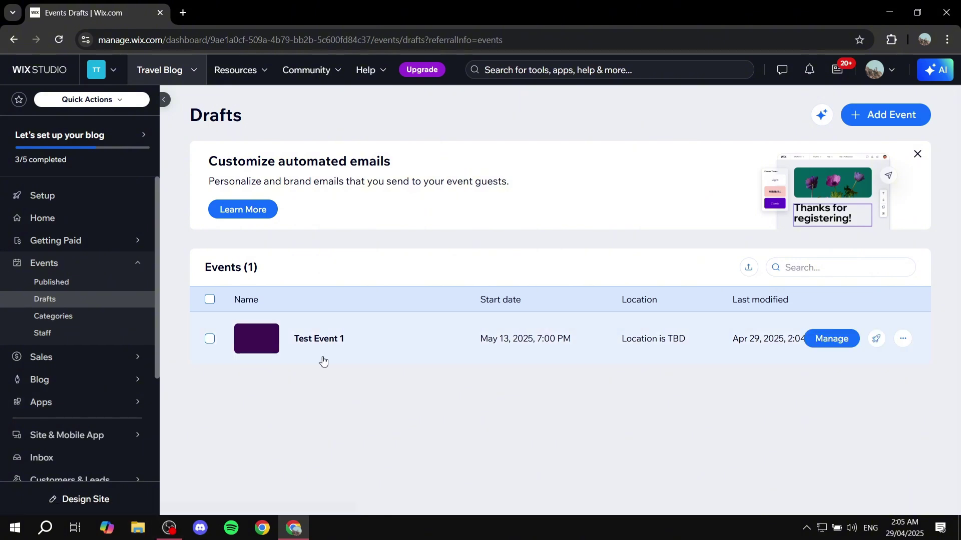
{"action": "left_click", "coordinate": [316, 341]}
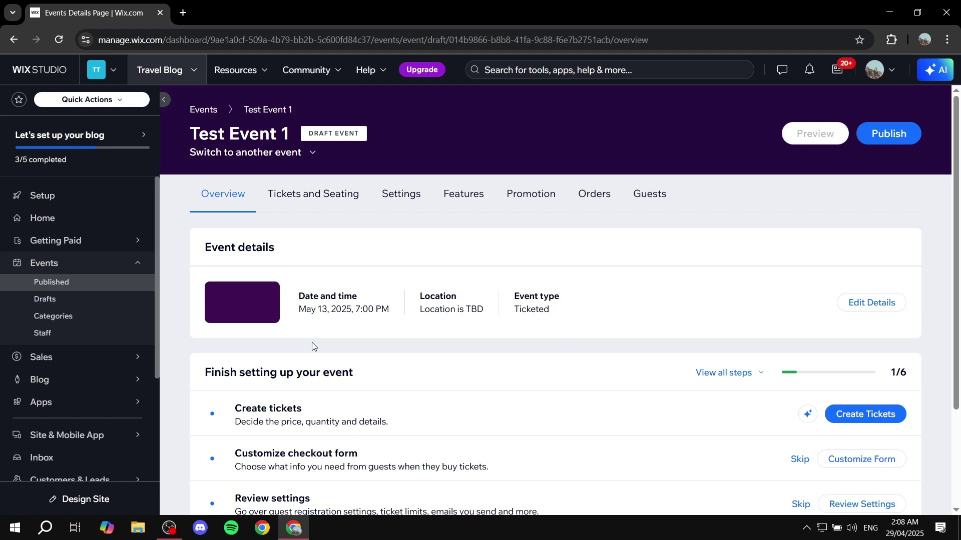
{"action": "left_click", "coordinate": [324, 205]}
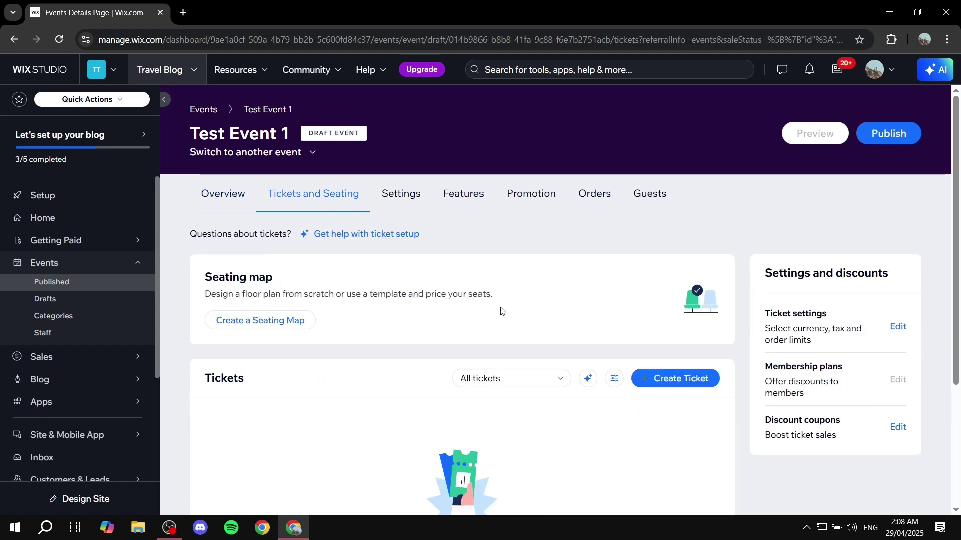
{"action": "scroll", "coordinate": [500, 311], "scroll_direction": "down", "scroll_amount": 3}
{"action": "left_click", "coordinate": [673, 256]}
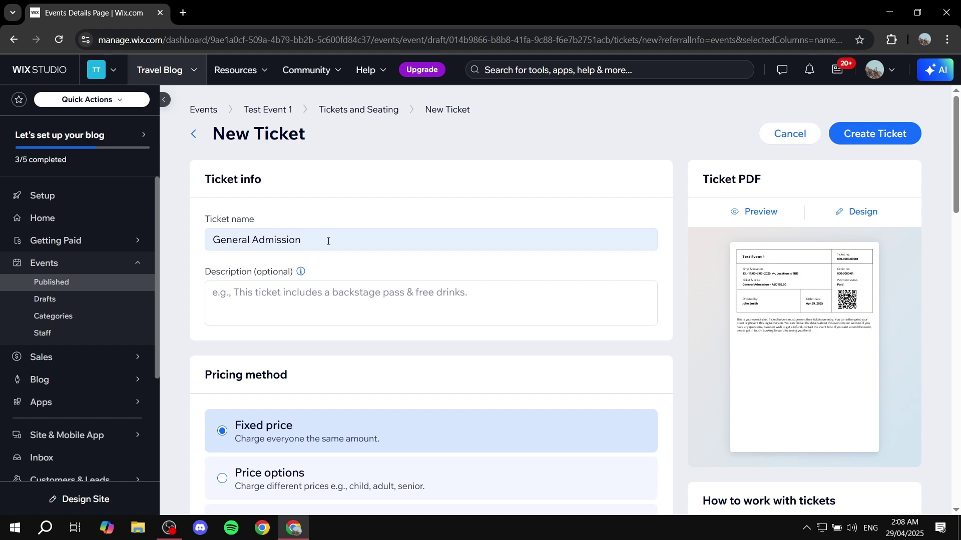
Step: Set the price of the fixed-price General Admission ticket to 50 in UAE Dirham
{"action": "left_click_drag", "start_coordinate": [328, 241], "coordinate": [182, 234]}
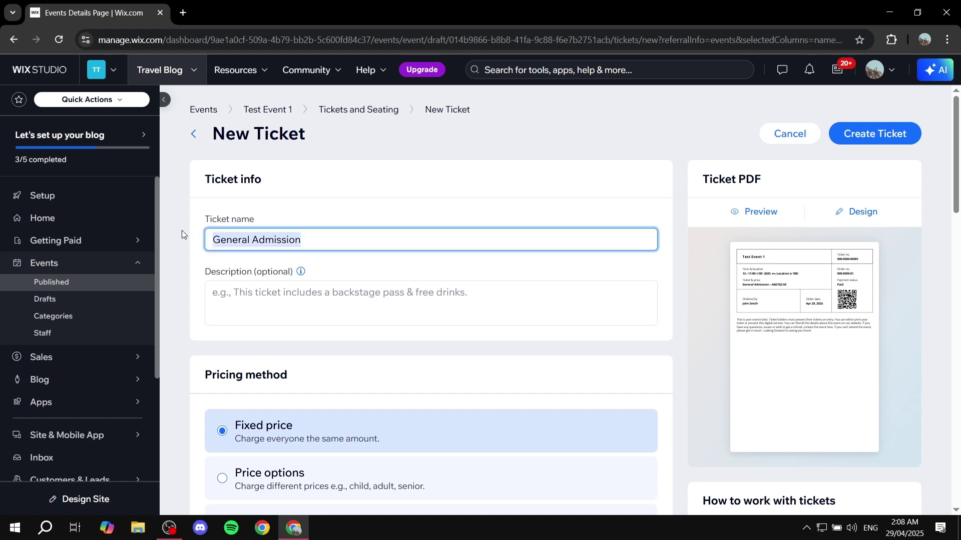
{"action": "left_click", "coordinate": [295, 202]}
{"action": "scroll", "coordinate": [294, 206], "scroll_direction": "down", "scroll_amount": 4}
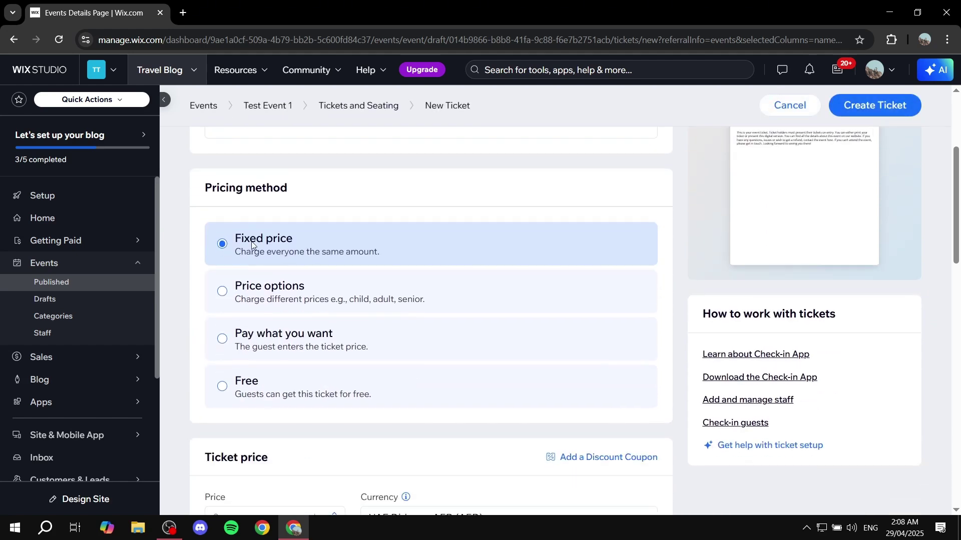
{"action": "left_click_drag", "start_coordinate": [195, 192], "coordinate": [307, 188]}
{"action": "left_click", "coordinate": [328, 199]}
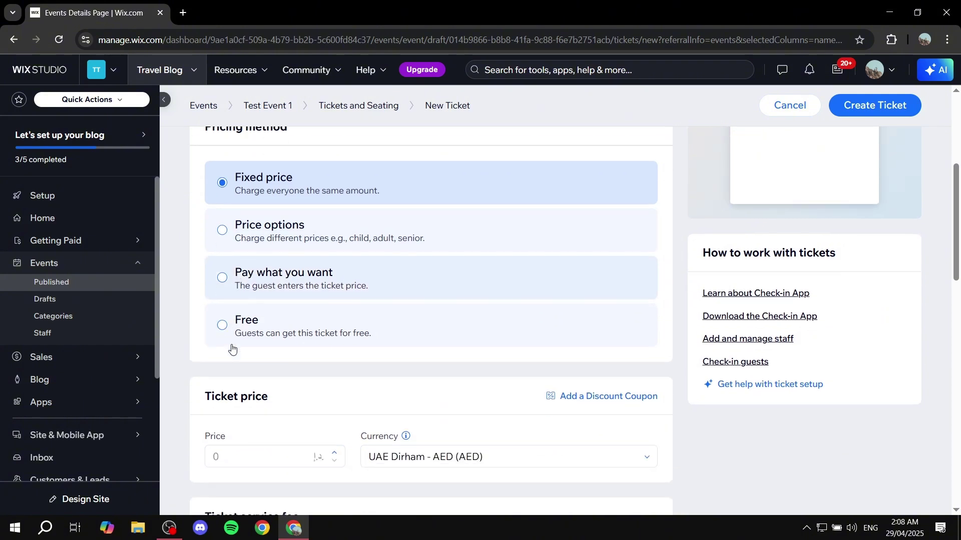
{"action": "scroll", "coordinate": [231, 347], "scroll_direction": "down", "scroll_amount": 1}
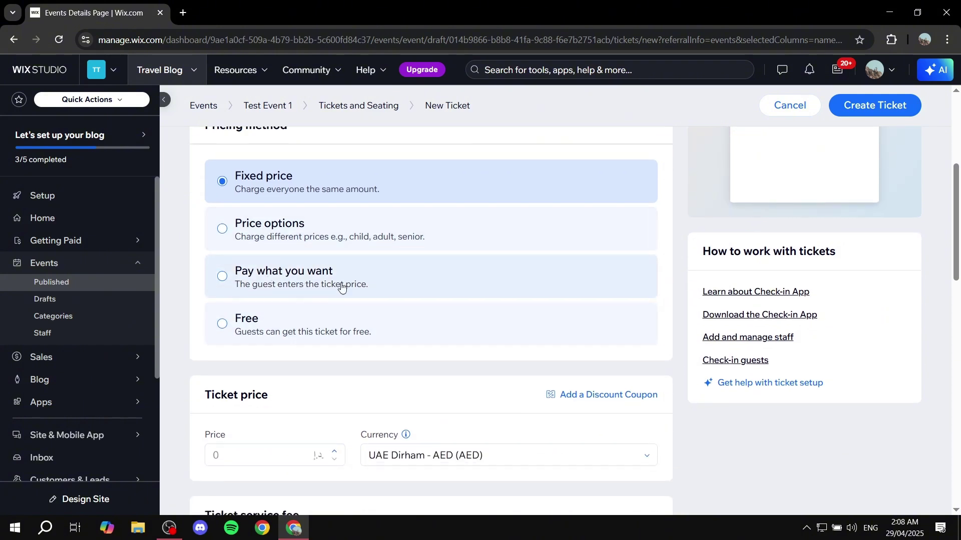
{"action": "scroll", "coordinate": [283, 278], "scroll_direction": "down", "scroll_amount": 1}
{"action": "scroll", "coordinate": [319, 269], "scroll_direction": "down", "scroll_amount": 1}
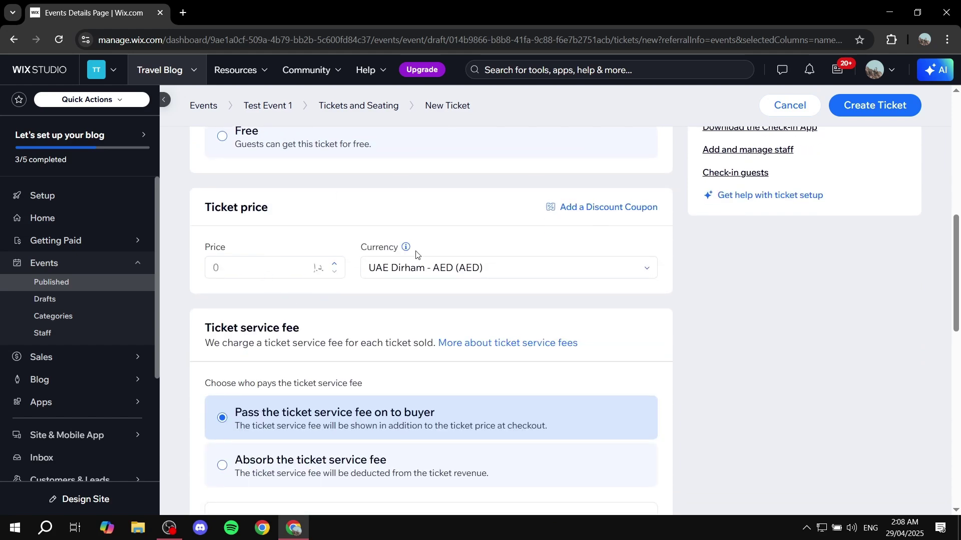
{"action": "scroll", "coordinate": [288, 184], "scroll_direction": "up", "scroll_amount": 1}
{"action": "scroll", "coordinate": [394, 253], "scroll_direction": "down", "scroll_amount": 2}
{"action": "left_click", "coordinate": [239, 267]}
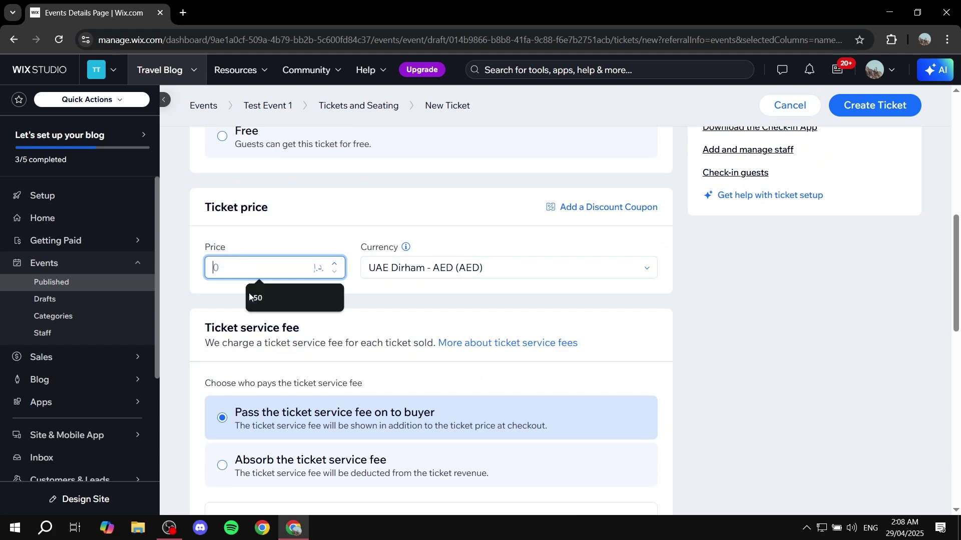
{"action": "left_click", "coordinate": [281, 294]}
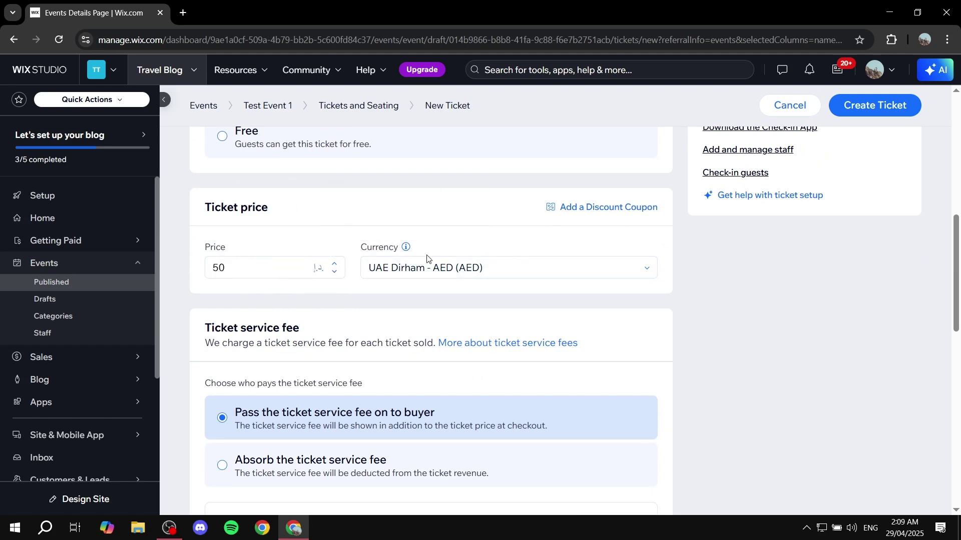
Step: Try a limited ticket quantity of 50, ending on Unlimited number of tickets
{"action": "scroll", "coordinate": [427, 258], "scroll_direction": "down", "scroll_amount": 3}
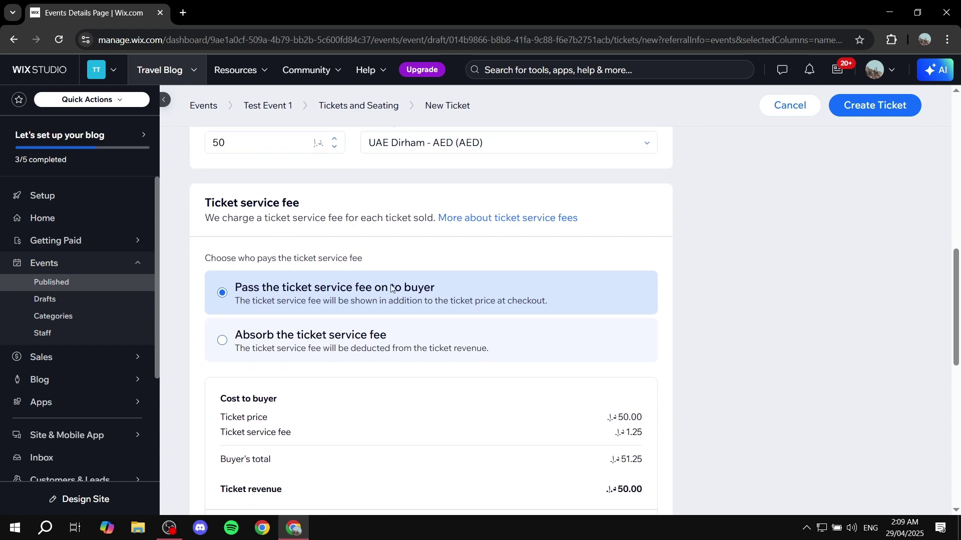
{"action": "scroll", "coordinate": [448, 298], "scroll_direction": "down", "scroll_amount": 3}
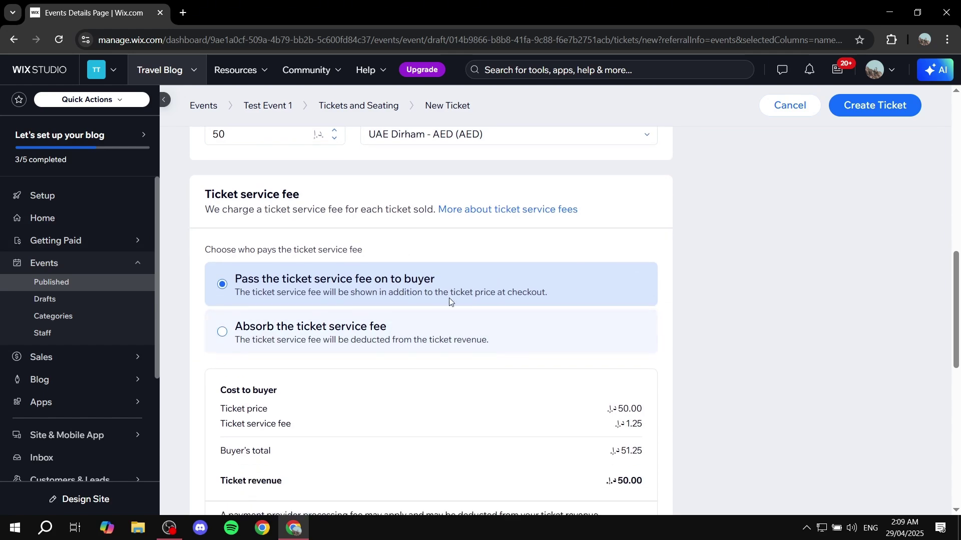
{"action": "scroll", "coordinate": [433, 303], "scroll_direction": "down", "scroll_amount": 4}
{"action": "scroll", "coordinate": [300, 299], "scroll_direction": "up", "scroll_amount": 1}
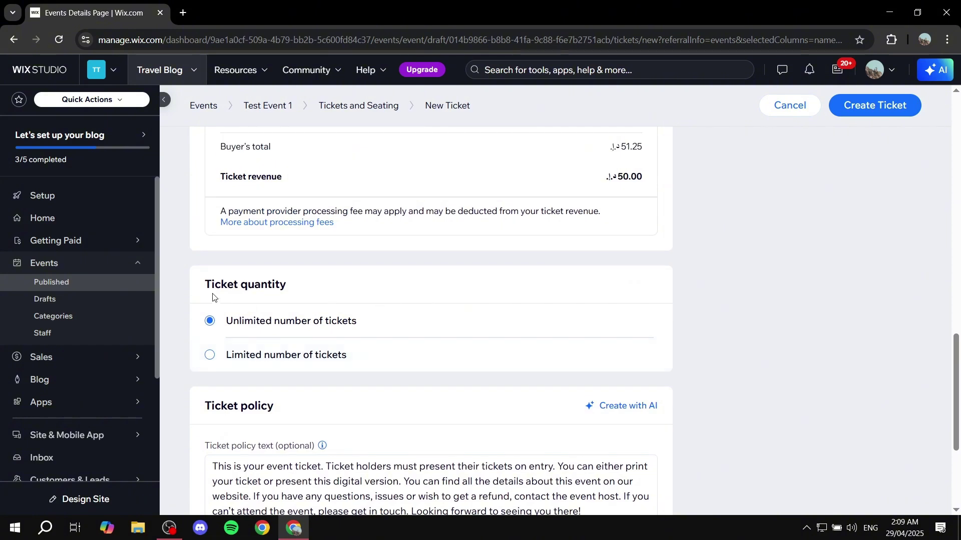
{"action": "scroll", "coordinate": [398, 300], "scroll_direction": "down", "scroll_amount": 4}
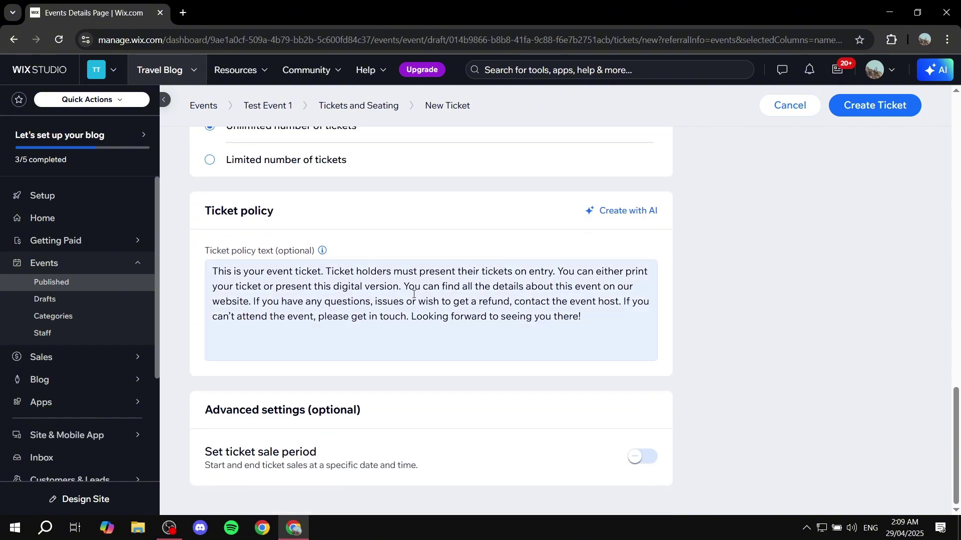
{"action": "scroll", "coordinate": [361, 299], "scroll_direction": "up", "scroll_amount": 3}
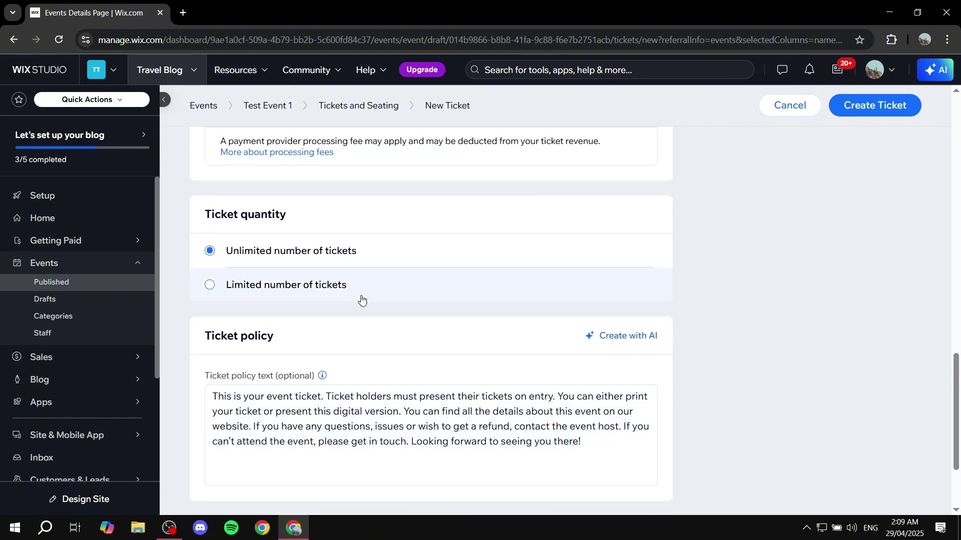
{"action": "left_click", "coordinate": [282, 295]}
{"action": "left_click", "coordinate": [294, 328]}
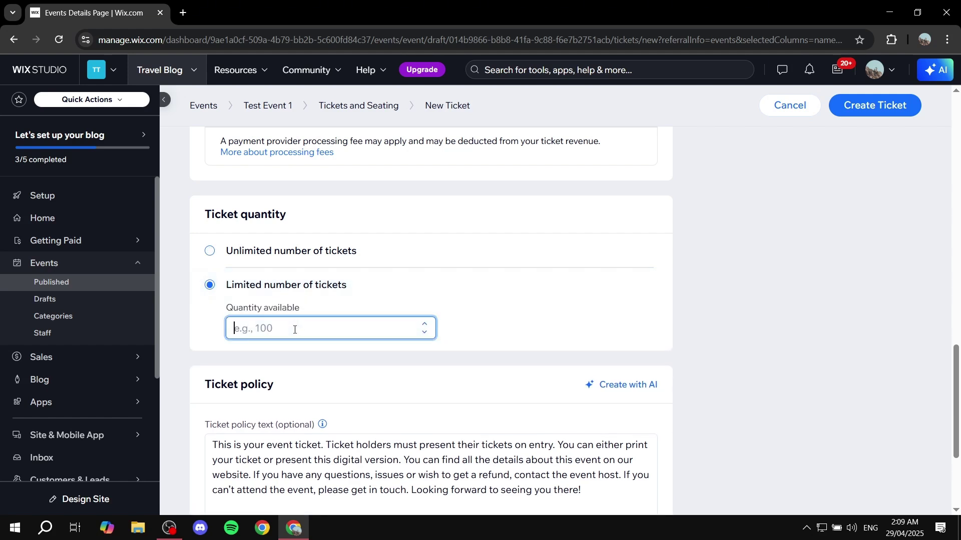
{"action": "type", "text": "50"}
{"action": "left_click", "coordinate": [293, 256]}
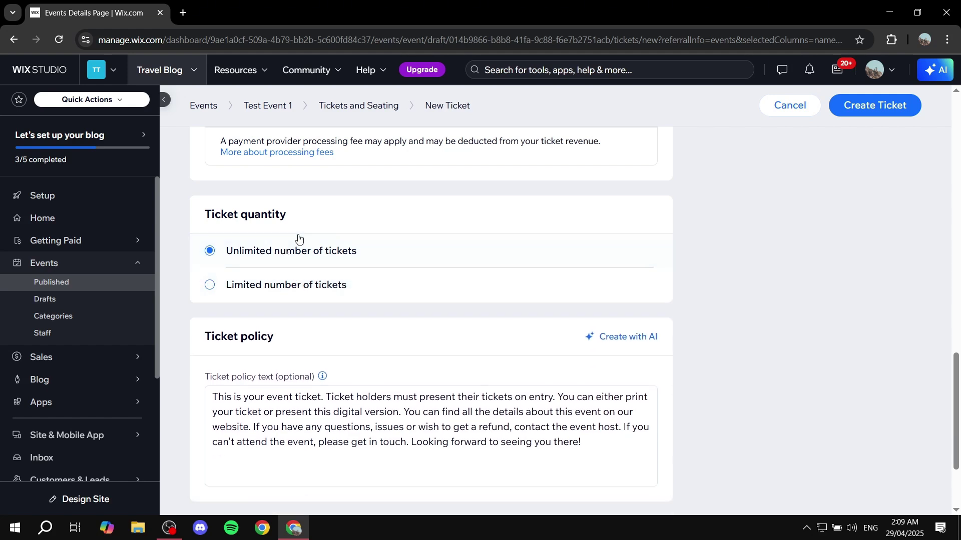
Step: Review the ticket policy and sale period settings, and create the General Admission ticket
{"action": "scroll", "coordinate": [518, 257], "scroll_direction": "down", "scroll_amount": 3}
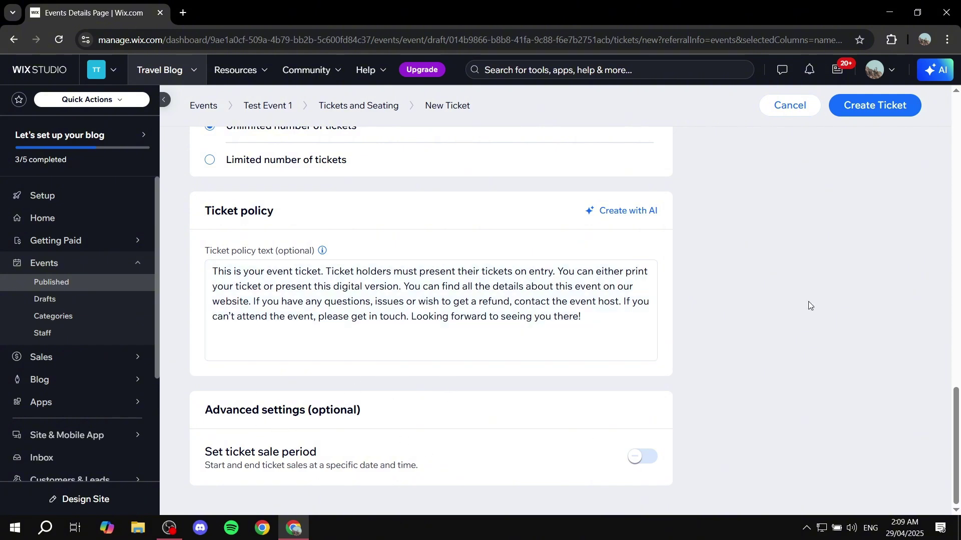
{"action": "scroll", "coordinate": [901, 238], "scroll_direction": "up", "scroll_amount": 15}
{"action": "left_click", "coordinate": [895, 128]}
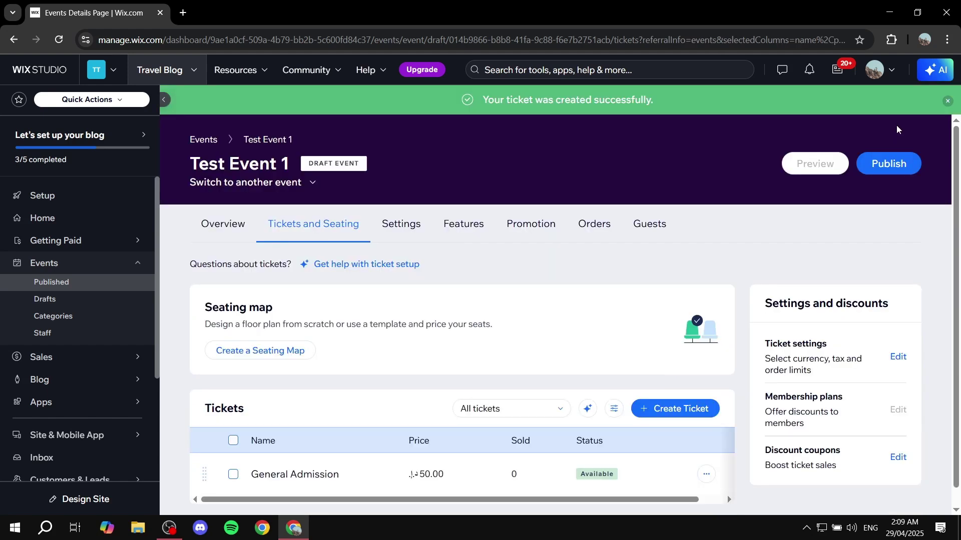
Step: Examine the Test Event 1 settings, including tickets, invoices, registration, checkout form, guest emails and payments
{"action": "scroll", "coordinate": [710, 383], "scroll_direction": "down", "scroll_amount": 1}
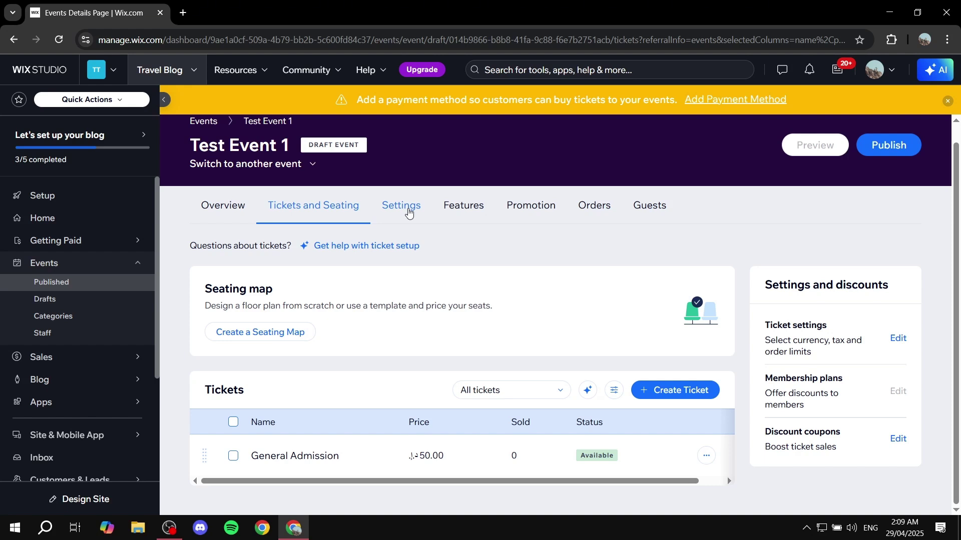
{"action": "left_click", "coordinate": [408, 212]}
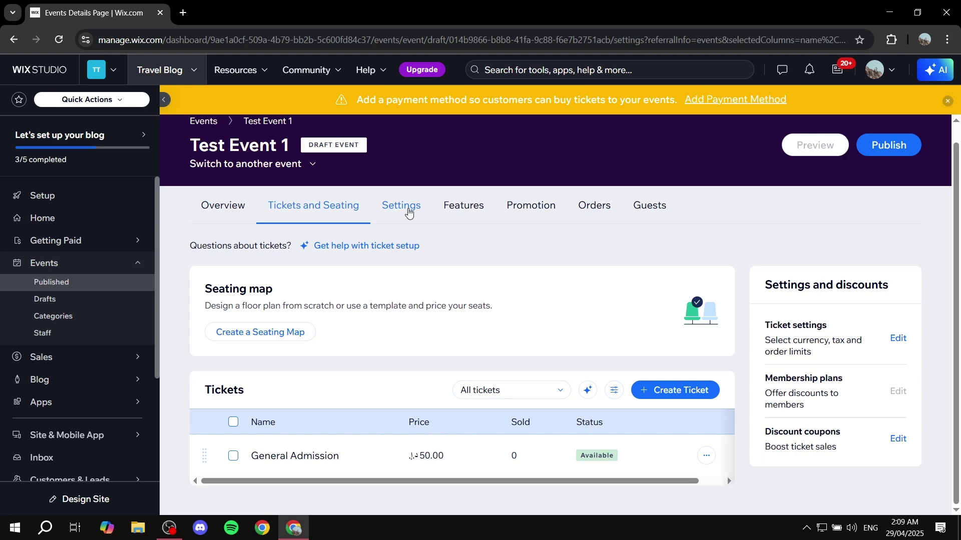
{"action": "scroll", "coordinate": [453, 296], "scroll_direction": "down", "scroll_amount": 1}
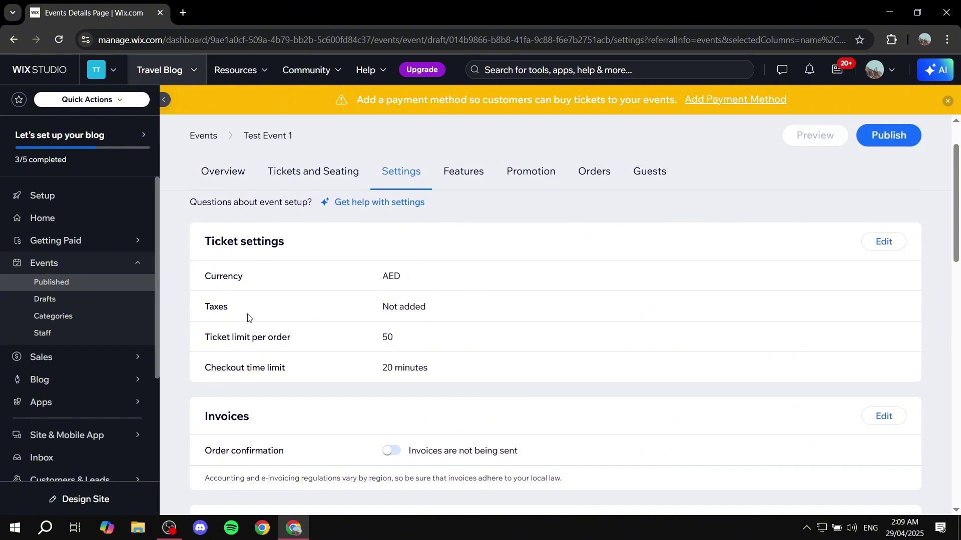
{"action": "scroll", "coordinate": [416, 305], "scroll_direction": "down", "scroll_amount": 4}
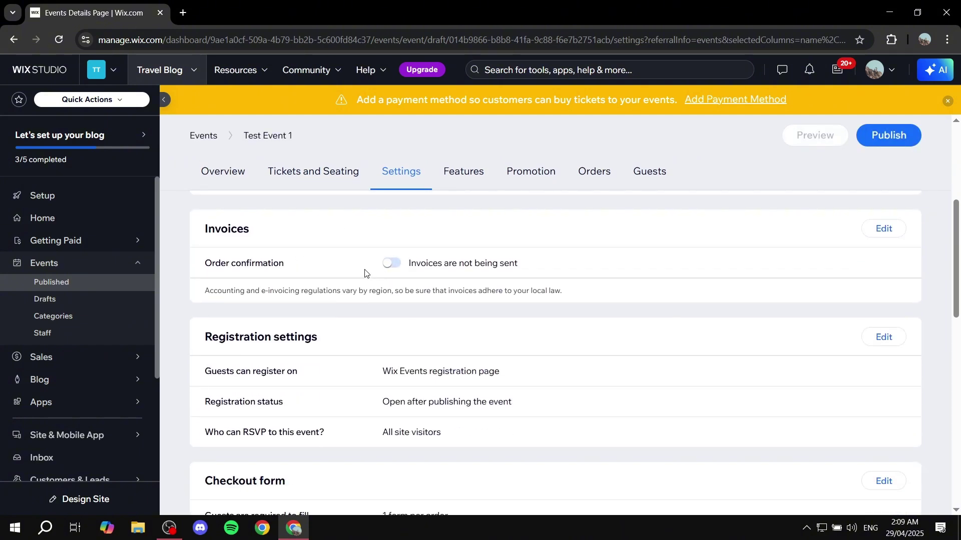
{"action": "scroll", "coordinate": [420, 297], "scroll_direction": "down", "scroll_amount": 3}
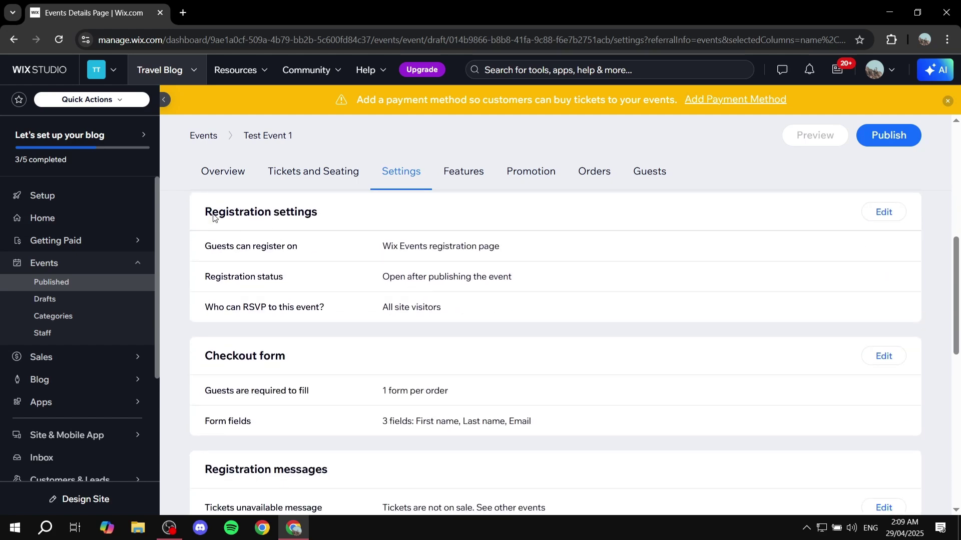
{"action": "scroll", "coordinate": [405, 299], "scroll_direction": "down", "scroll_amount": 8}
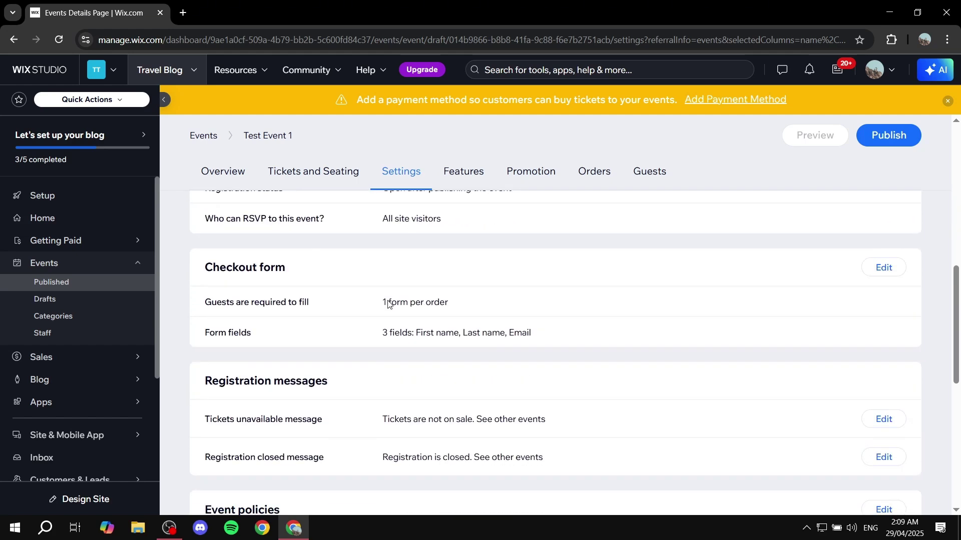
{"action": "scroll", "coordinate": [461, 271], "scroll_direction": "down", "scroll_amount": 2}
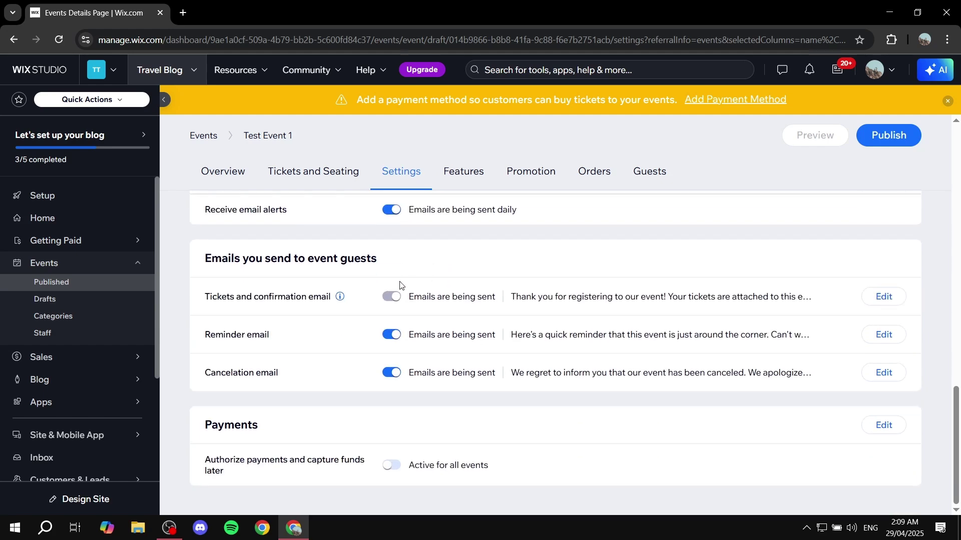
{"action": "scroll", "coordinate": [401, 283], "scroll_direction": "up", "scroll_amount": 10}
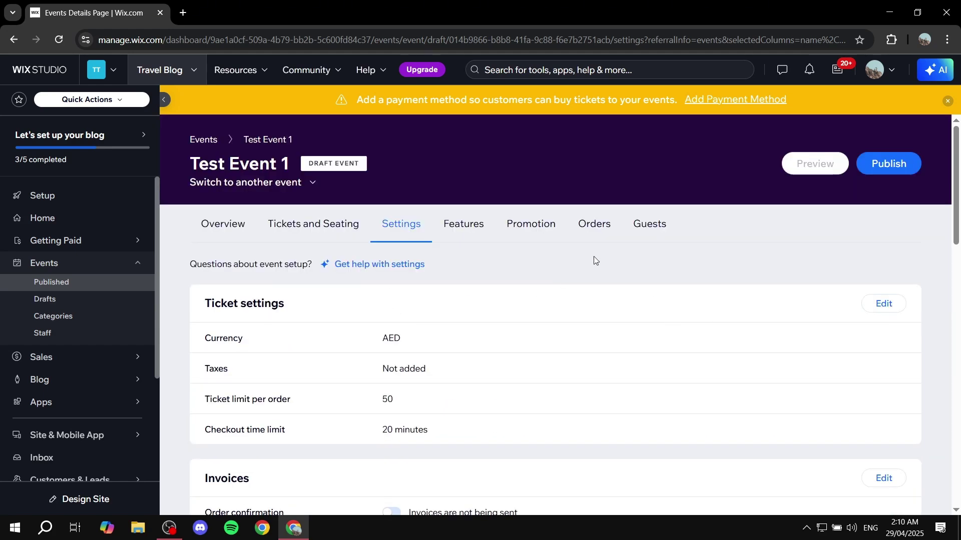
Step: Open the Travel Blog site in the website editor from the dashboard home and return to the dashboard
{"action": "left_click", "coordinate": [70, 224]}
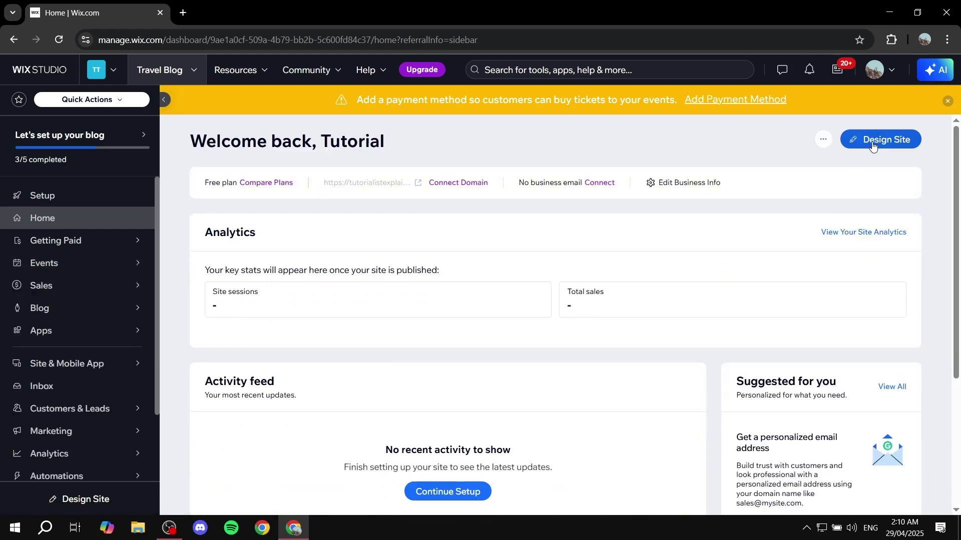
{"action": "left_click", "coordinate": [873, 141]}
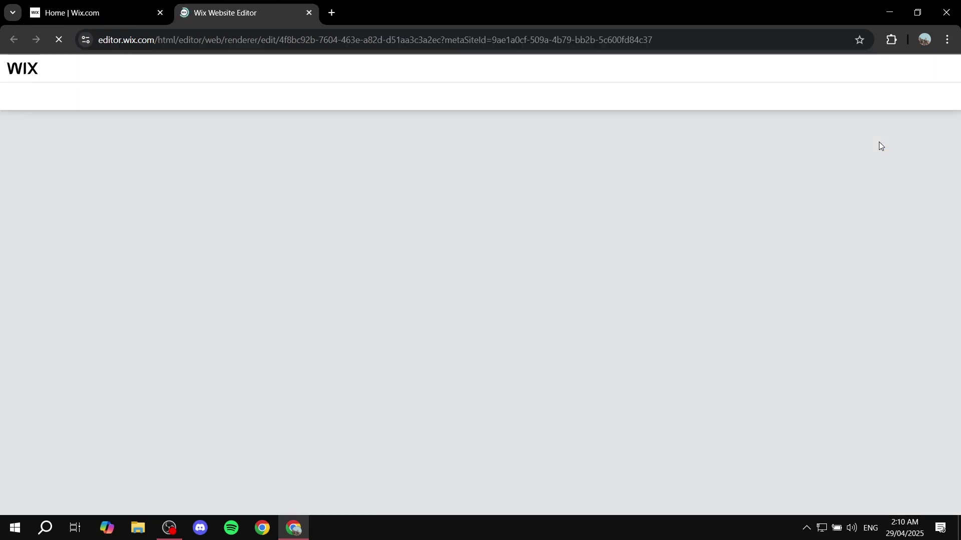
{"action": "left_click", "coordinate": [114, 8]}
Step: Publish Test Event 1 from the event drafts list
{"action": "mouse_move", "coordinate": [111, 265]}
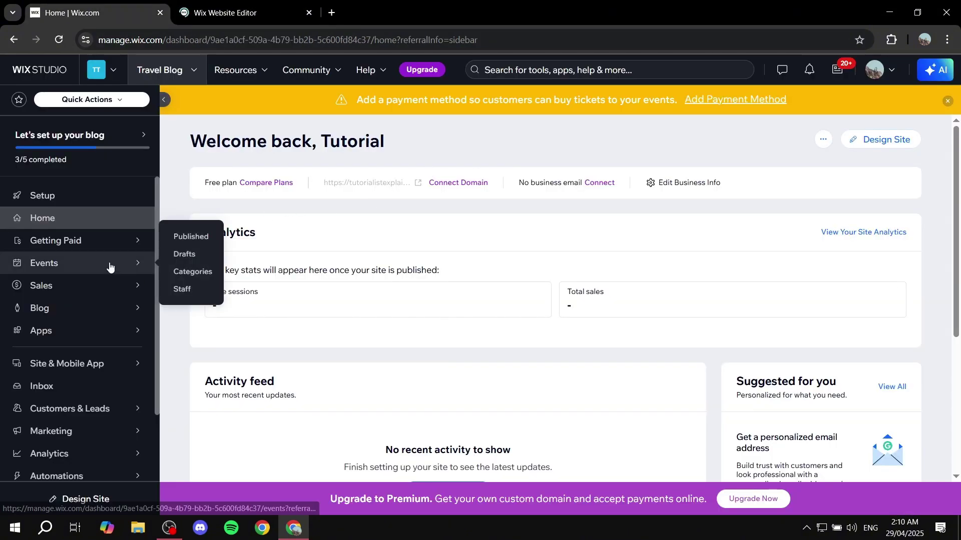
{"action": "left_click", "coordinate": [190, 240]}
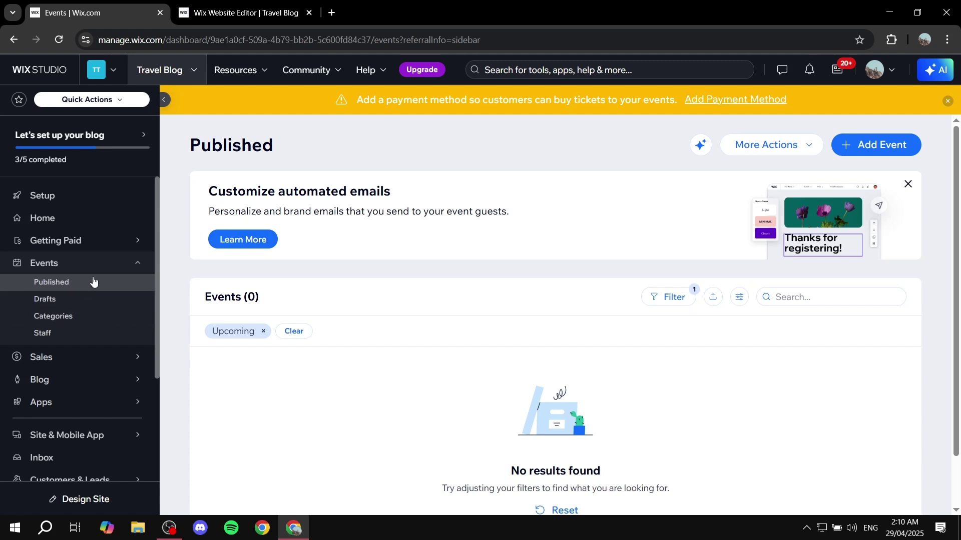
{"action": "left_click", "coordinate": [70, 302]}
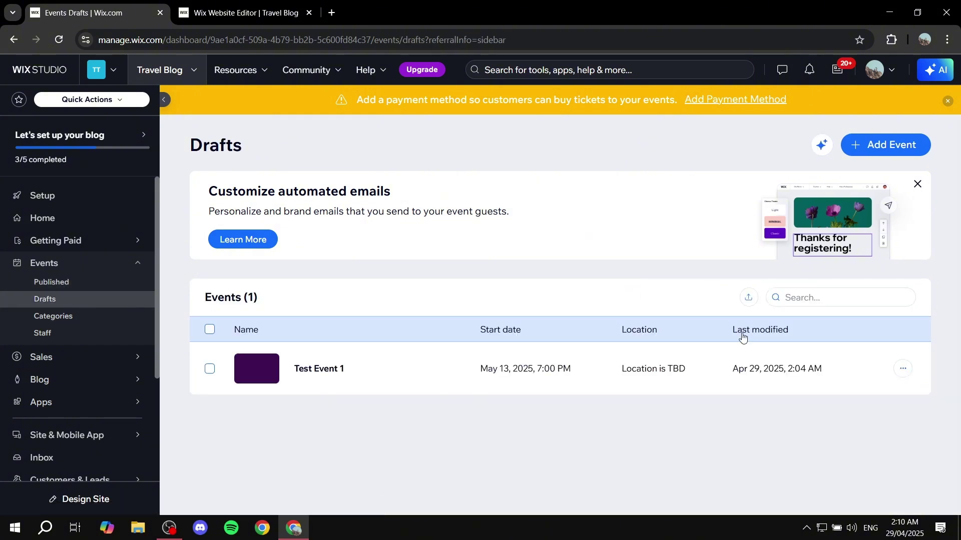
{"action": "mouse_move", "coordinate": [830, 367]}
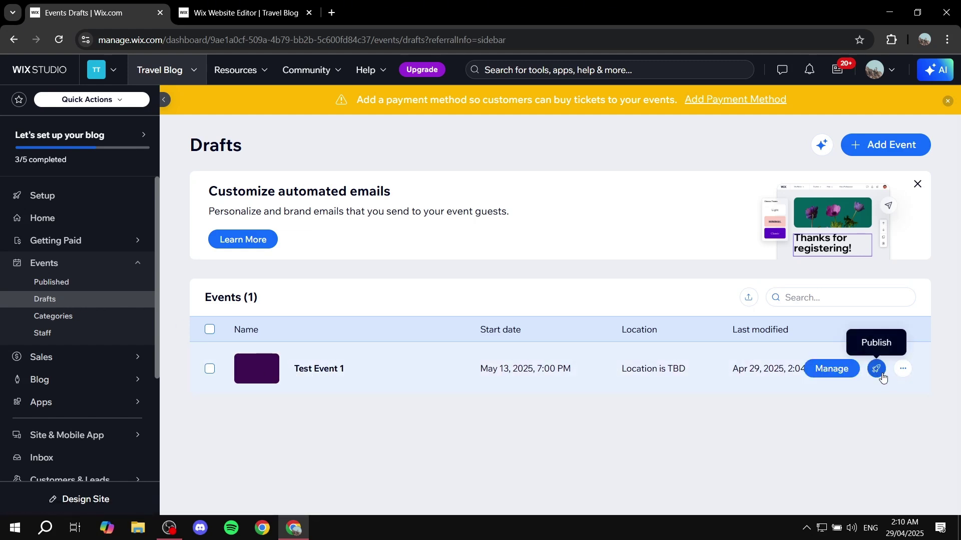
{"action": "left_click", "coordinate": [880, 373]}
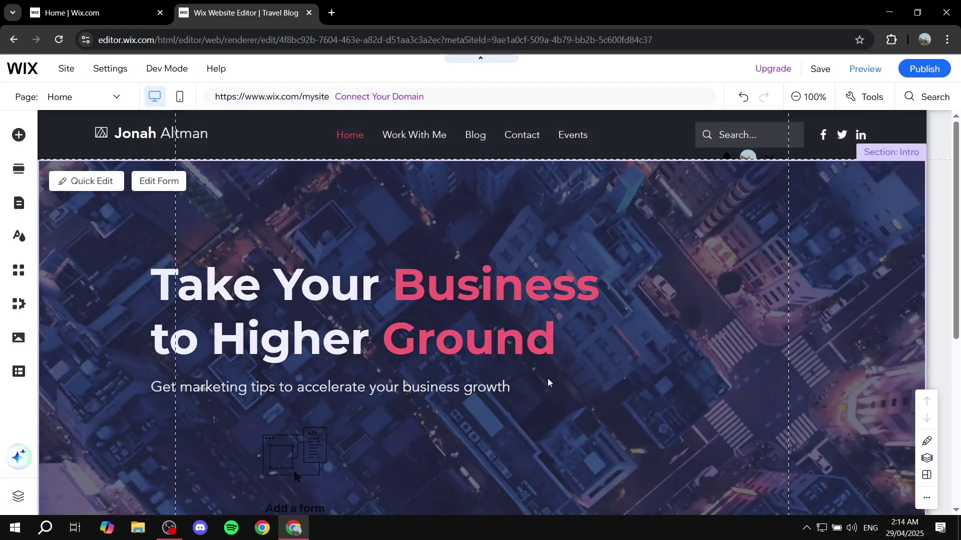
Step: Open the Events page from the site's Event Pages in the website editor
{"action": "left_click", "coordinate": [66, 4]}
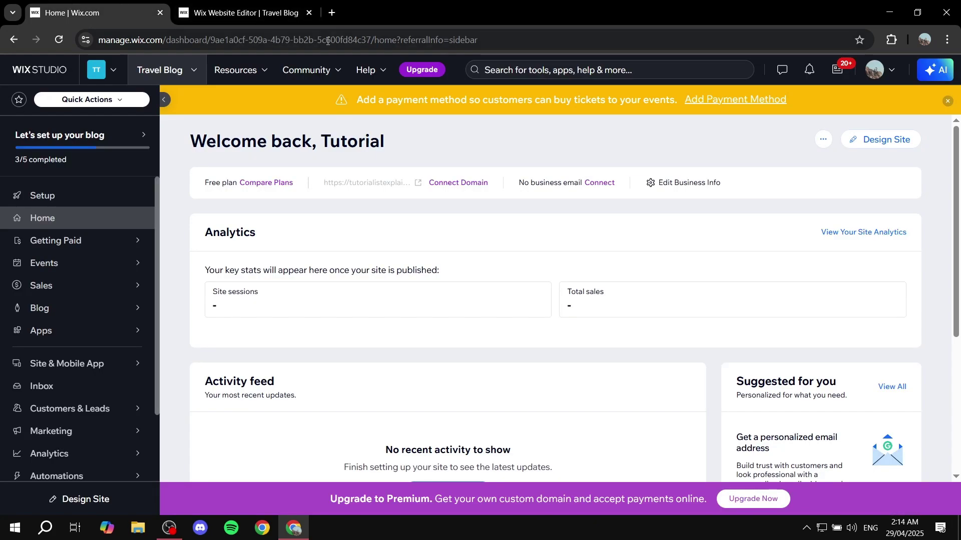
{"action": "left_click", "coordinate": [248, 5]}
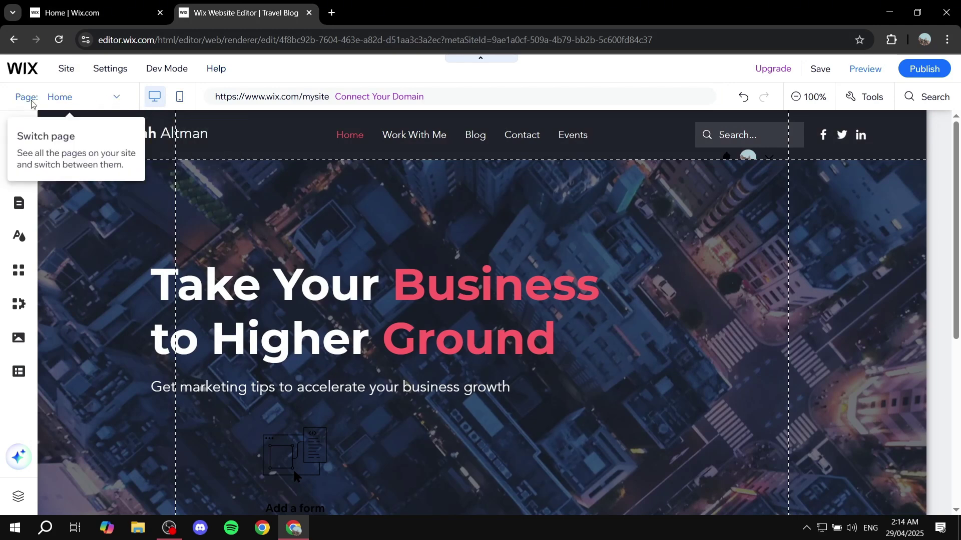
{"action": "left_click", "coordinate": [17, 213]}
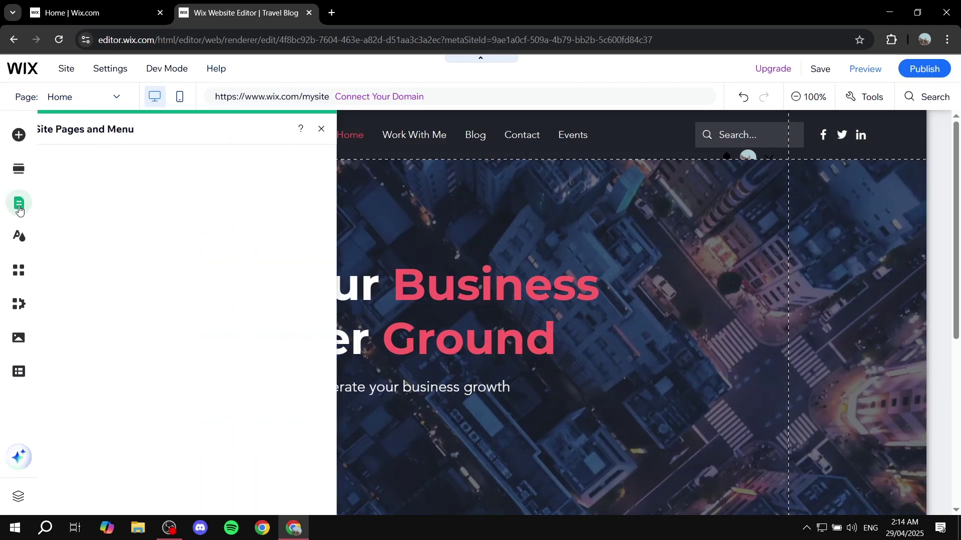
{"action": "left_click", "coordinate": [71, 252]}
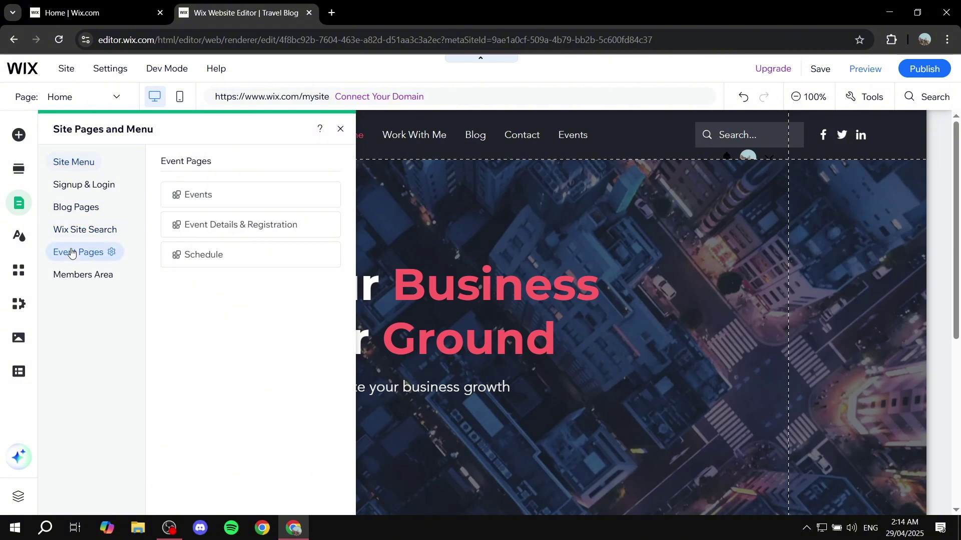
{"action": "left_click", "coordinate": [211, 196]}
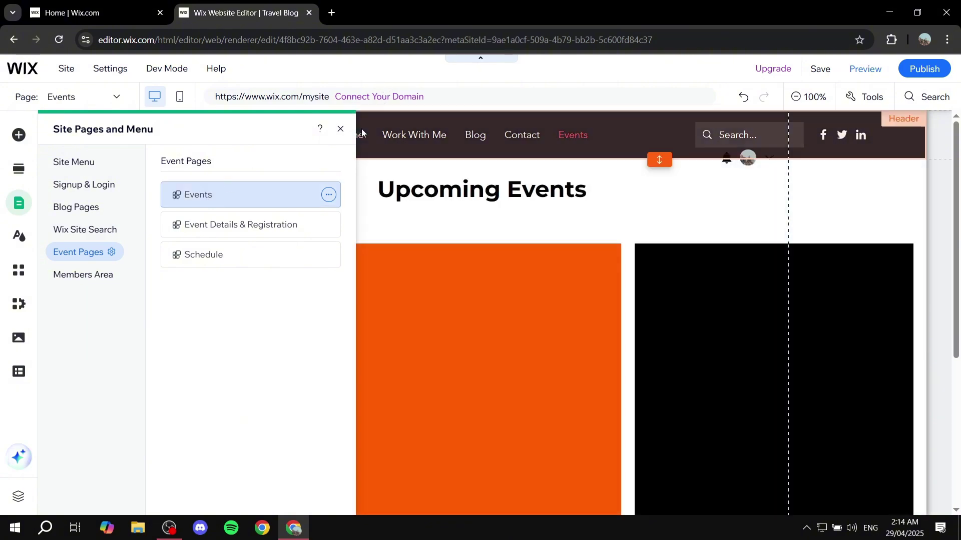
{"action": "left_click", "coordinate": [340, 131]}
Step: Examine the Test Event 1 card and its additional info in the Events page preview, and return to the editor
{"action": "scroll", "coordinate": [429, 226], "scroll_direction": "down", "scroll_amount": 3}
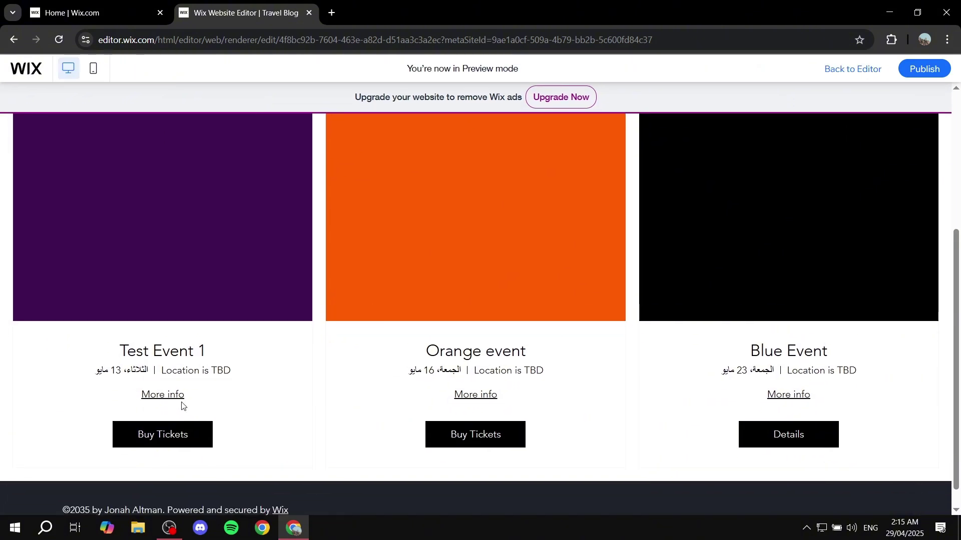
{"action": "left_click", "coordinate": [176, 398]}
{"action": "scroll", "coordinate": [247, 356], "scroll_direction": "up", "scroll_amount": 1}
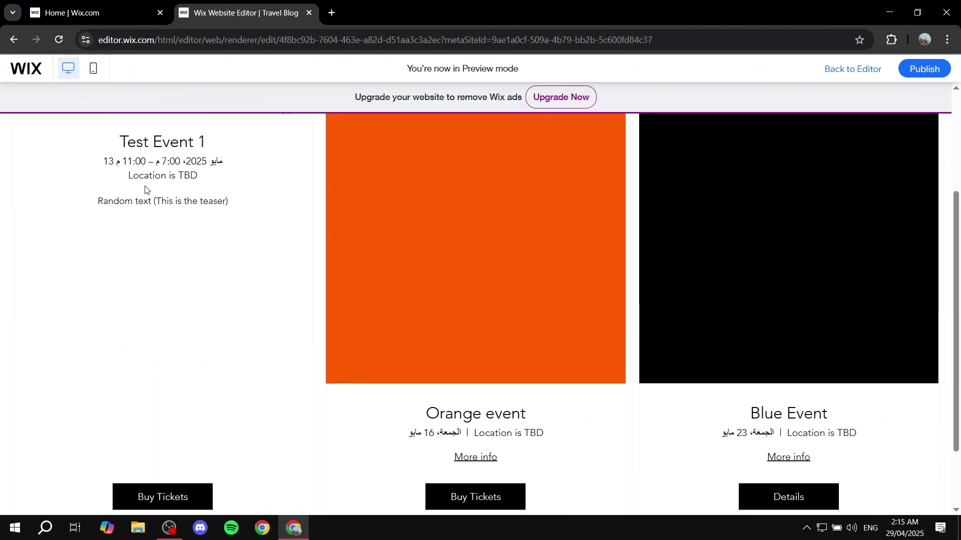
{"action": "left_click_drag", "start_coordinate": [96, 206], "coordinate": [253, 204]}
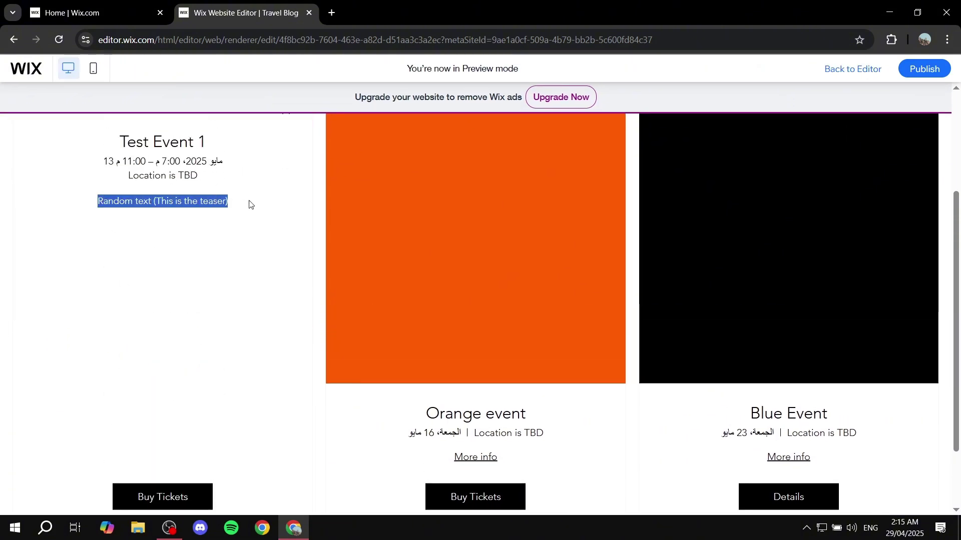
{"action": "left_click", "coordinate": [254, 205]}
{"action": "left_click_drag", "start_coordinate": [114, 300], "coordinate": [198, 353]}
{"action": "left_click", "coordinate": [199, 353]}
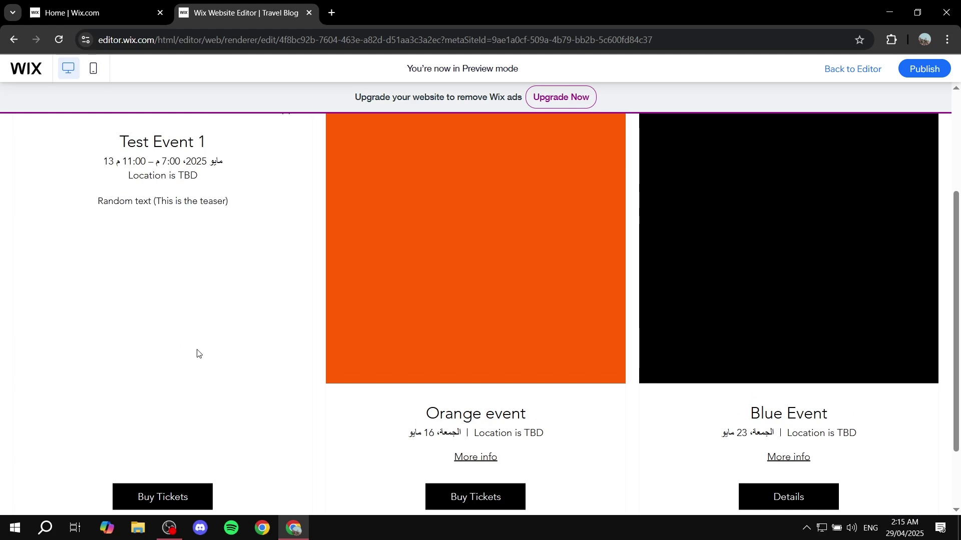
{"action": "scroll", "coordinate": [189, 332], "scroll_direction": "up", "scroll_amount": 3}
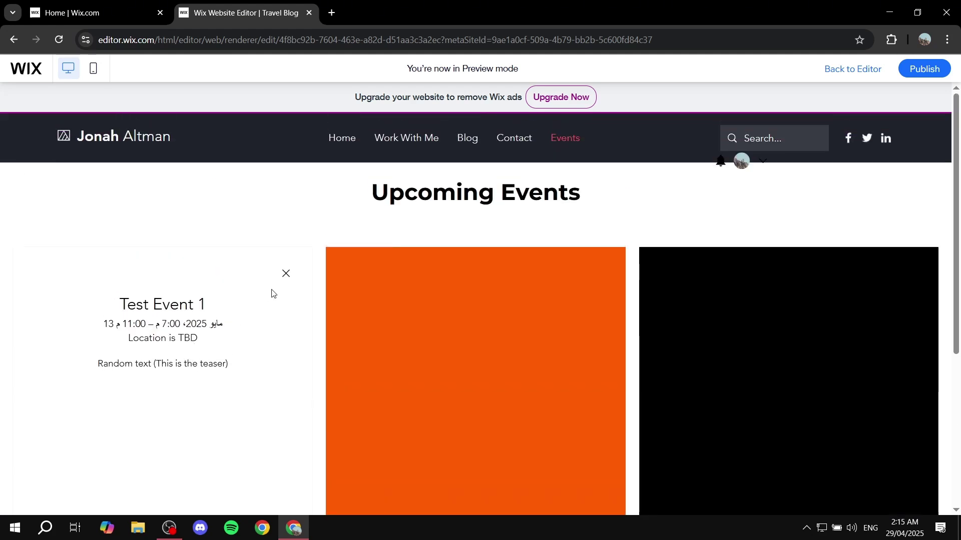
{"action": "left_click", "coordinate": [285, 273]}
{"action": "scroll", "coordinate": [297, 294], "scroll_direction": "down", "scroll_amount": 5}
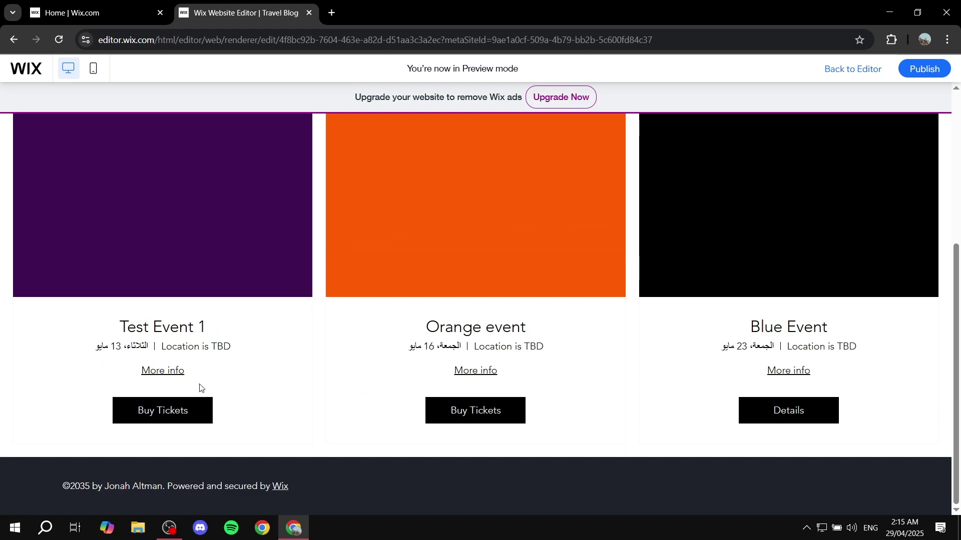
{"action": "left_click", "coordinate": [844, 71]}
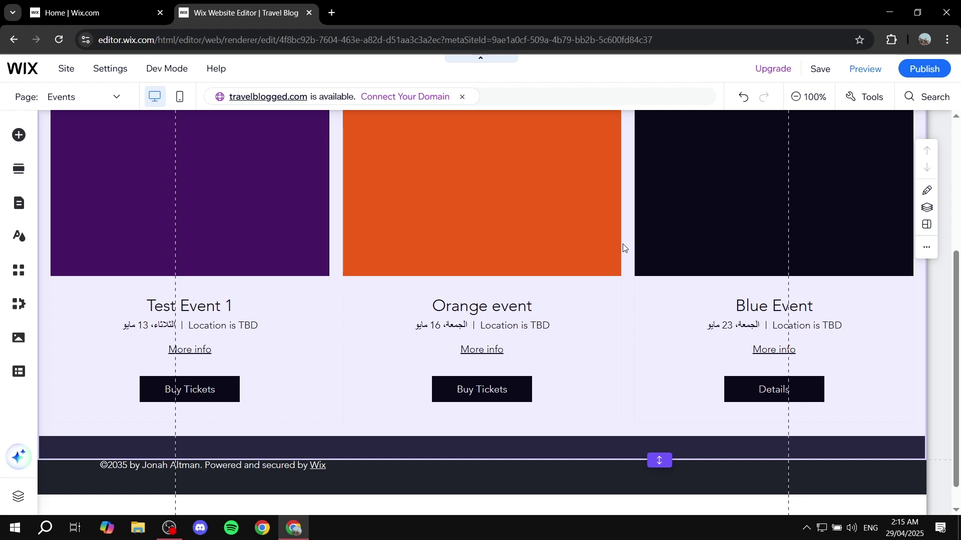
{"action": "scroll", "coordinate": [575, 256], "scroll_direction": "up", "scroll_amount": 5}
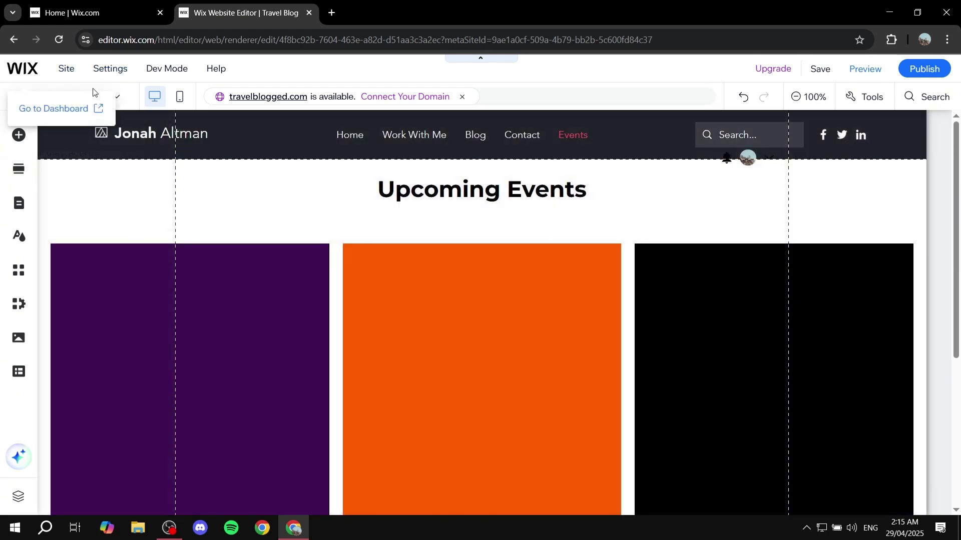
{"action": "left_click", "coordinate": [429, 336]}
{"action": "key", "text": "Delete"}
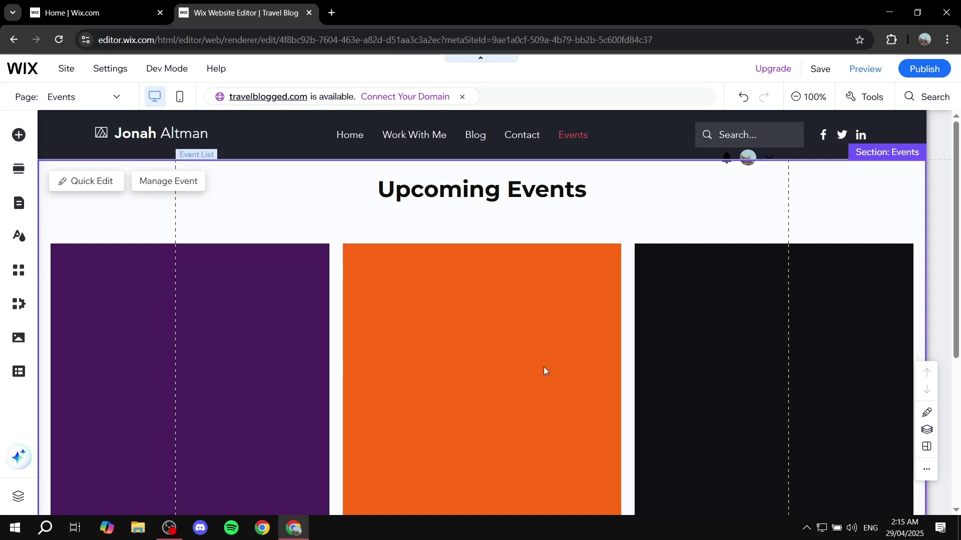
Step: Add a blank section below the event list on the Events page
{"action": "scroll", "coordinate": [543, 367], "scroll_direction": "down", "scroll_amount": 4}
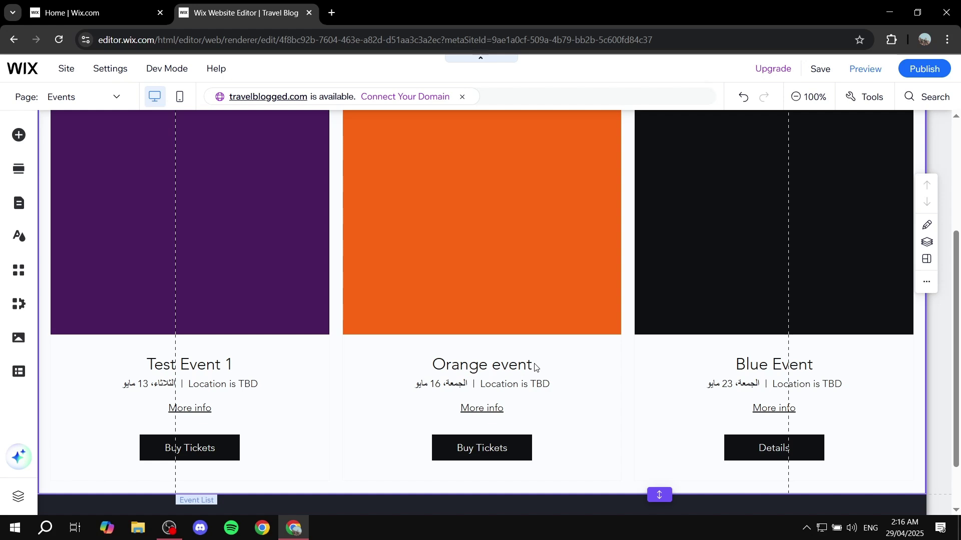
{"action": "scroll", "coordinate": [521, 369], "scroll_direction": "down", "scroll_amount": 2}
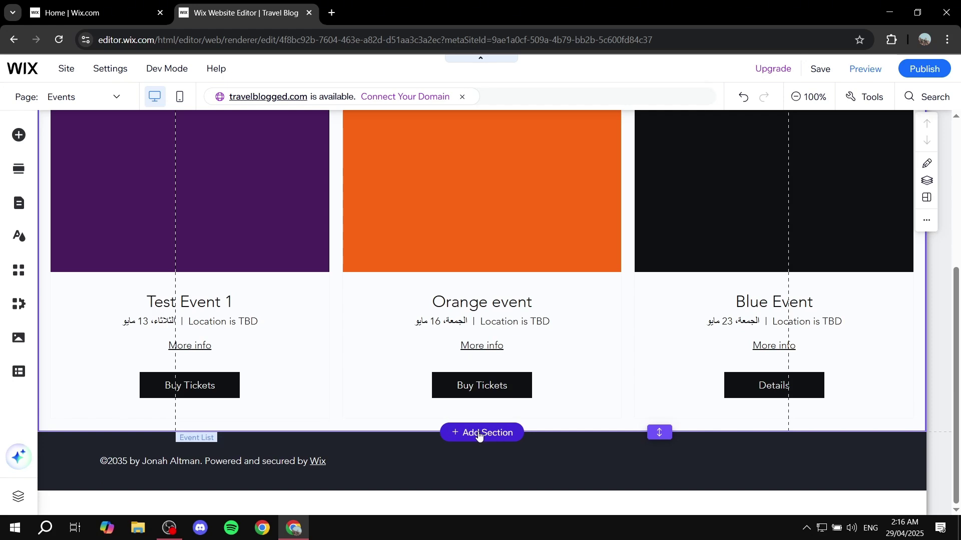
{"action": "left_click", "coordinate": [479, 434]}
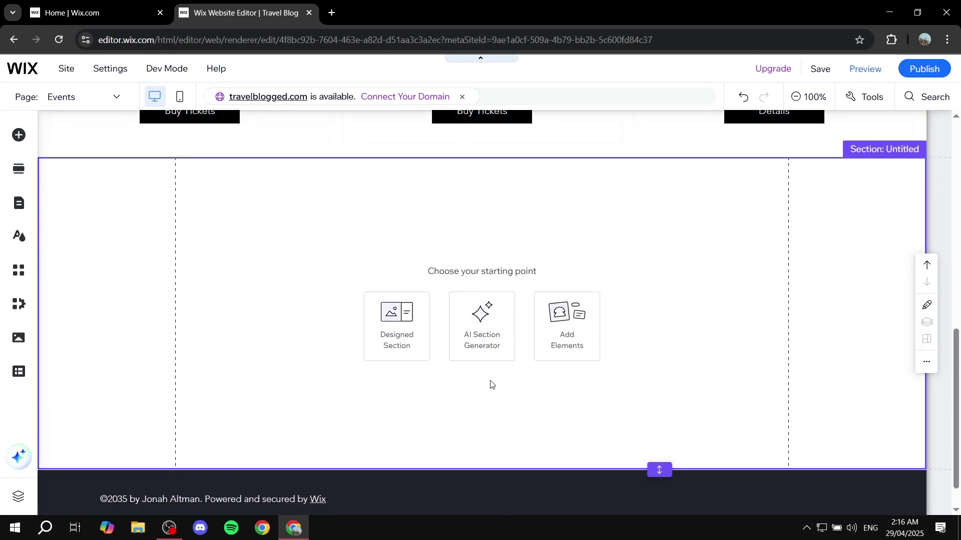
Step: Place the Calendar element from the Events elements in the blank section
{"action": "left_click", "coordinate": [19, 136]}
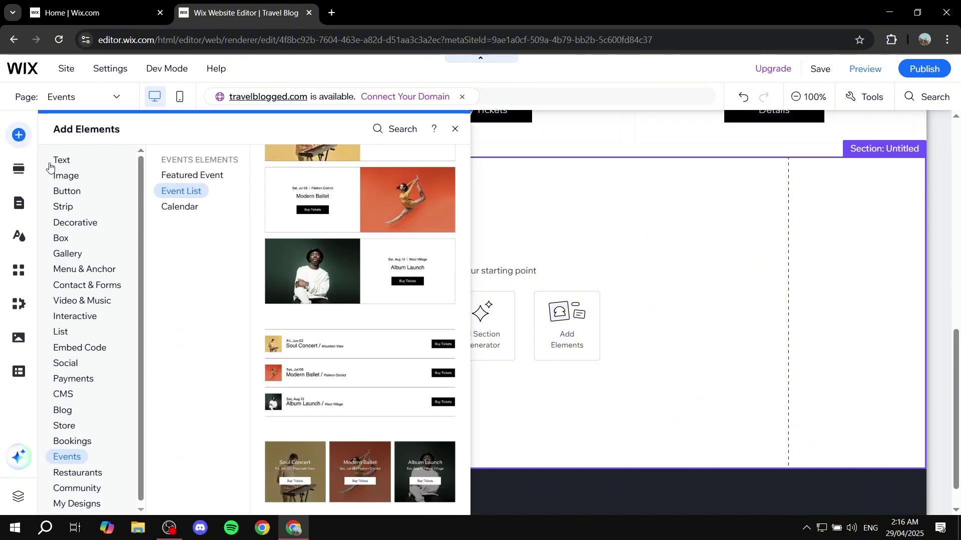
{"action": "scroll", "coordinate": [401, 339], "scroll_direction": "up", "scroll_amount": 3}
{"action": "left_click", "coordinate": [179, 207]}
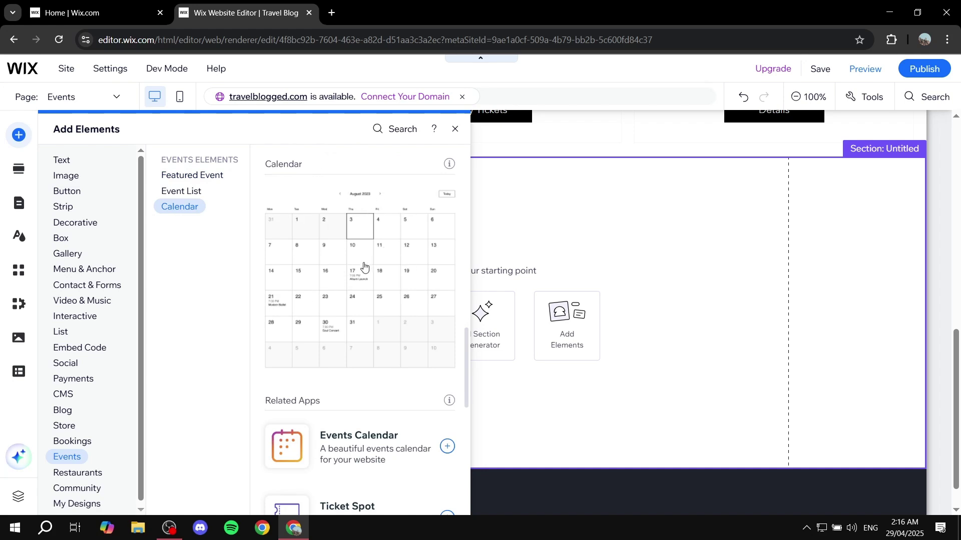
{"action": "left_click_drag", "start_coordinate": [430, 265], "coordinate": [554, 270]}
{"action": "left_click_drag", "start_coordinate": [501, 298], "coordinate": [489, 294]}
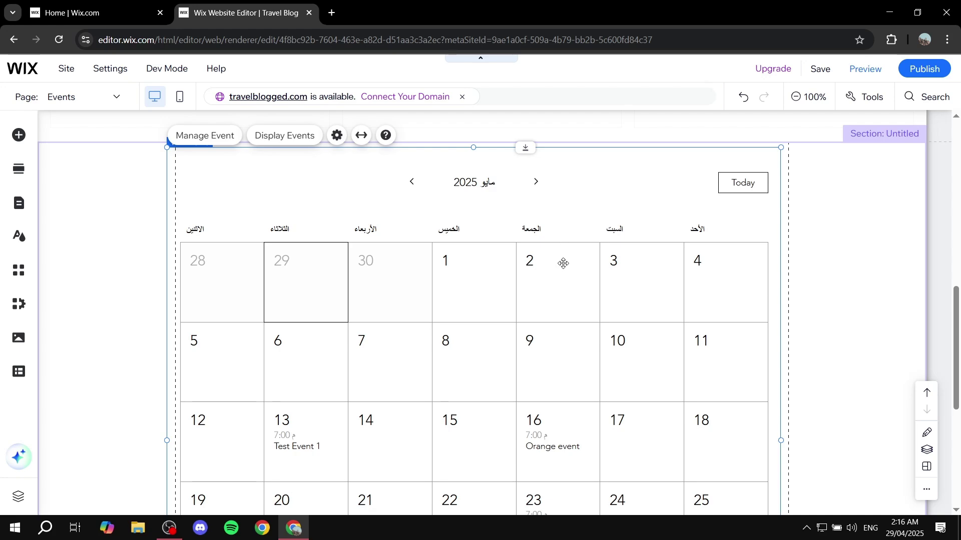
{"action": "scroll", "coordinate": [530, 265], "scroll_direction": "down", "scroll_amount": 5}
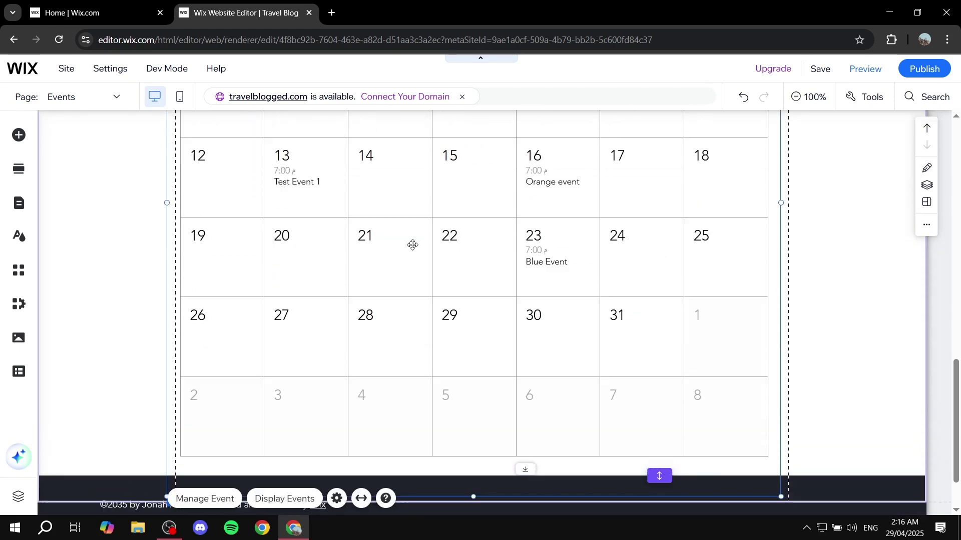
{"action": "scroll", "coordinate": [413, 245], "scroll_direction": "up", "scroll_amount": 4}
{"action": "scroll", "coordinate": [424, 258], "scroll_direction": "down", "scroll_amount": 2}
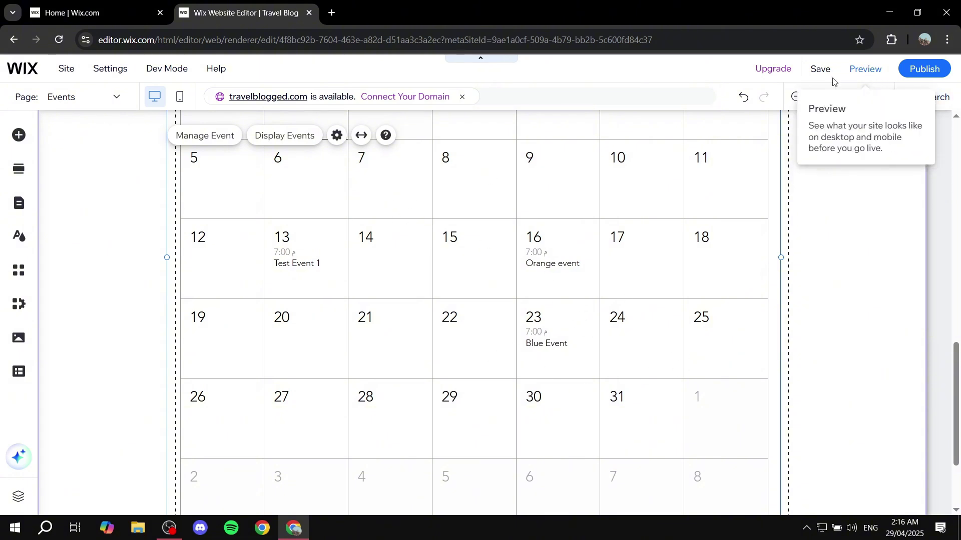
Step: Preview the Events page, advance its calendar to May 2025 and examine the scheduled events
{"action": "left_click", "coordinate": [866, 71]}
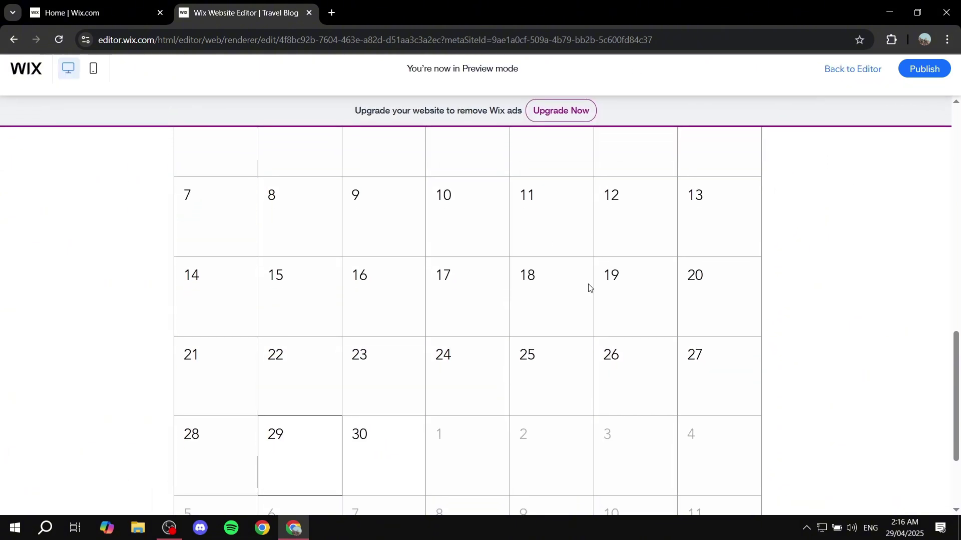
{"action": "scroll", "coordinate": [566, 286], "scroll_direction": "down", "scroll_amount": 1}
{"action": "scroll", "coordinate": [559, 286], "scroll_direction": "up", "scroll_amount": 6}
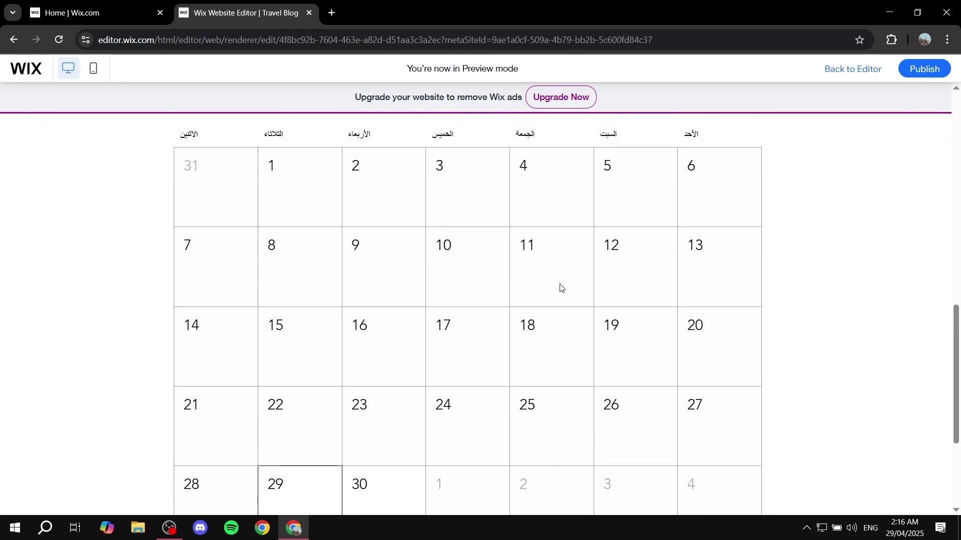
{"action": "scroll", "coordinate": [553, 283], "scroll_direction": "down", "scroll_amount": 2}
{"action": "scroll", "coordinate": [652, 247], "scroll_direction": "up", "scroll_amount": 7}
{"action": "scroll", "coordinate": [705, 233], "scroll_direction": "down", "scroll_amount": 10}
{"action": "scroll", "coordinate": [705, 234], "scroll_direction": "up", "scroll_amount": 5}
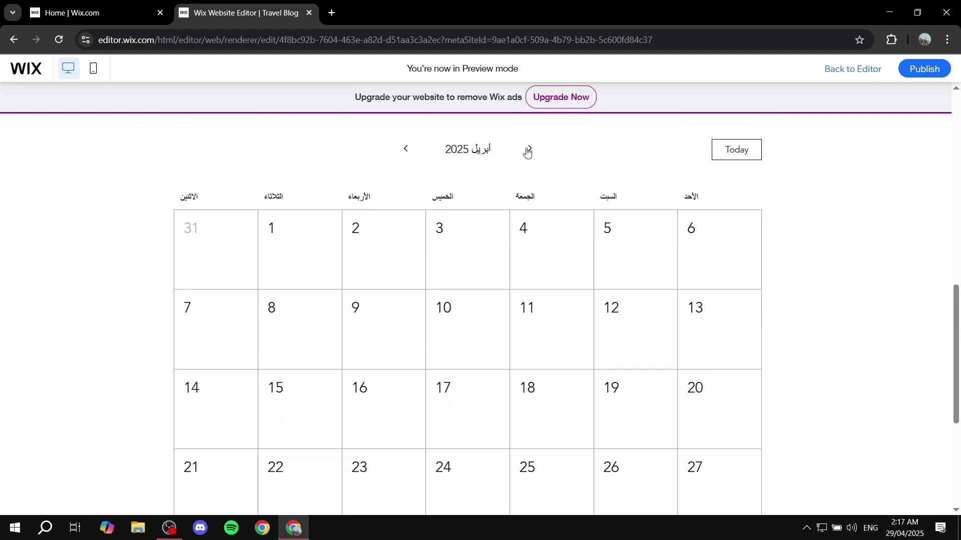
{"action": "left_click", "coordinate": [528, 152]}
{"action": "scroll", "coordinate": [594, 232], "scroll_direction": "down", "scroll_amount": 2}
{"action": "scroll", "coordinate": [572, 231], "scroll_direction": "up", "scroll_amount": 2}
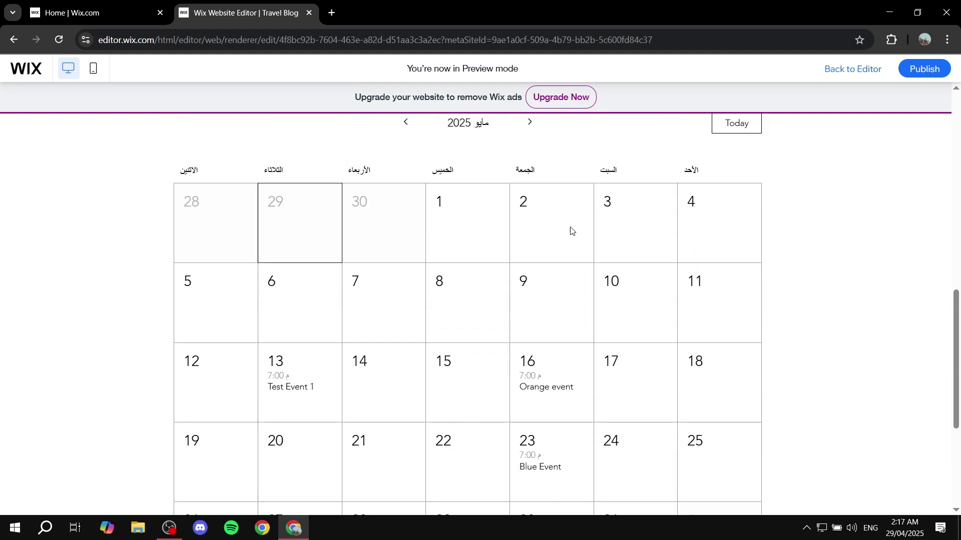
{"action": "scroll", "coordinate": [572, 231], "scroll_direction": "up", "scroll_amount": 1}
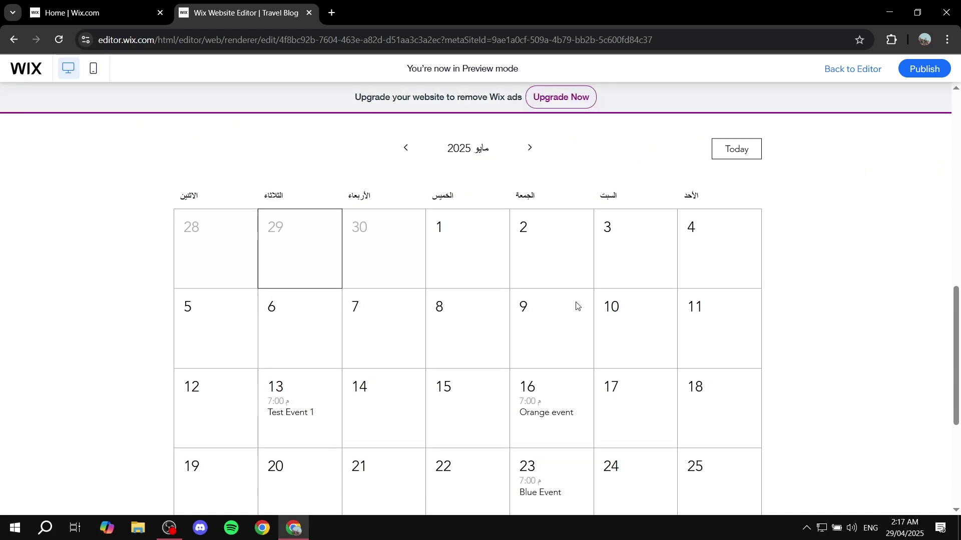
{"action": "scroll", "coordinate": [575, 306], "scroll_direction": "down", "scroll_amount": 3}
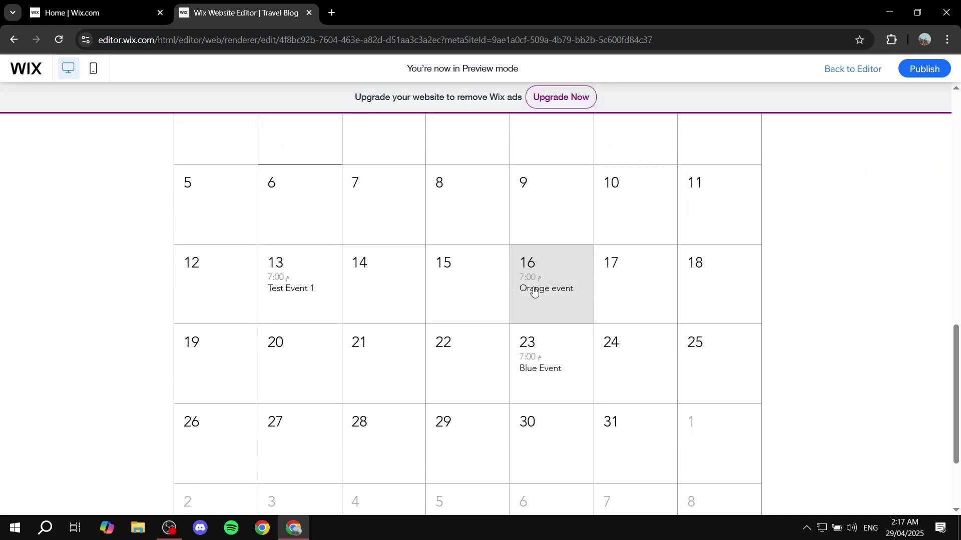
Step: Examine Test Event 1's details from the previewed calendar, close them and return to the editor
{"action": "left_click", "coordinate": [285, 266]}
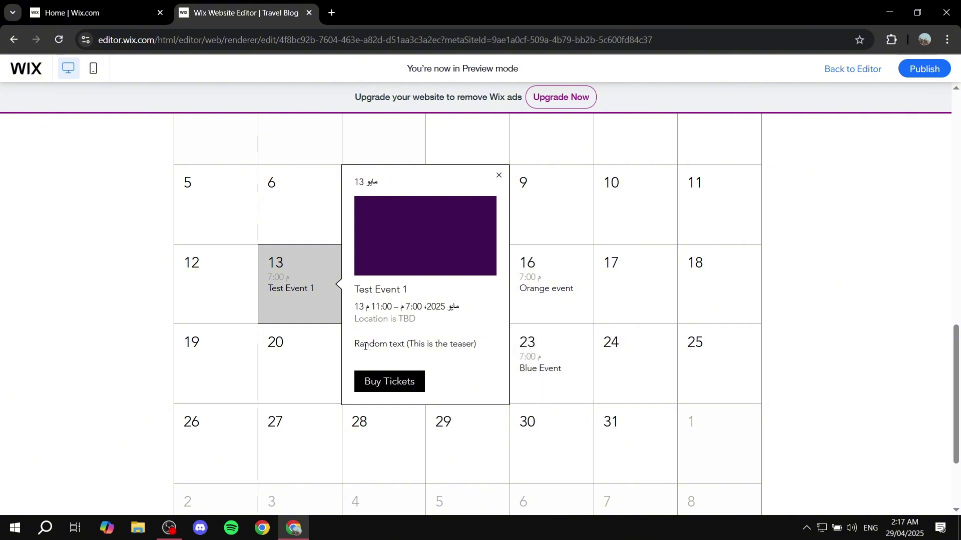
{"action": "left_click_drag", "start_coordinate": [354, 345], "coordinate": [479, 350]}
{"action": "left_click", "coordinate": [464, 375]}
{"action": "left_click", "coordinate": [498, 176]}
{"action": "left_click", "coordinate": [853, 68]}
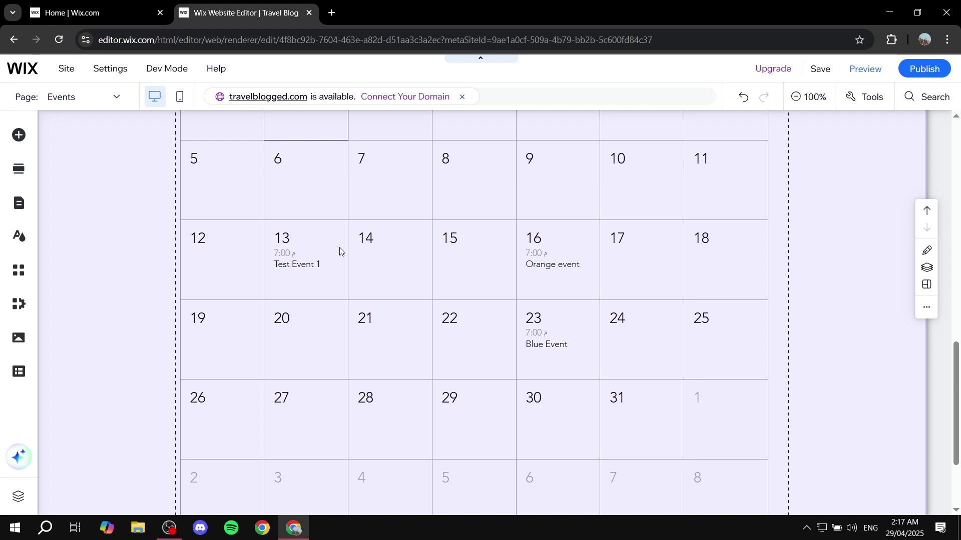
Step: Open the layout settings of the event list under Upcoming Events
{"action": "scroll", "coordinate": [339, 247], "scroll_direction": "up", "scroll_amount": 3}
{"action": "scroll", "coordinate": [331, 260], "scroll_direction": "down", "scroll_amount": 2}
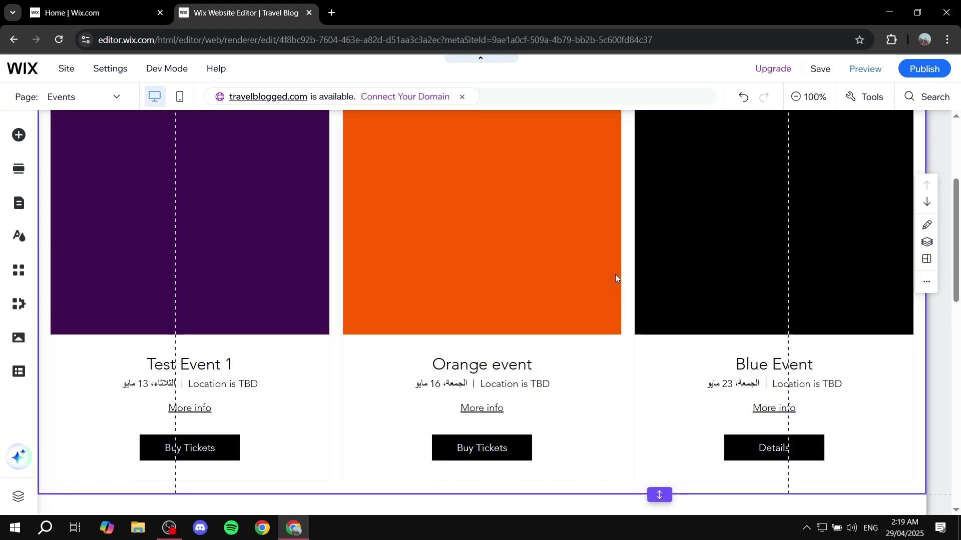
{"action": "scroll", "coordinate": [686, 270], "scroll_direction": "up", "scroll_amount": 4}
{"action": "left_click", "coordinate": [662, 286]}
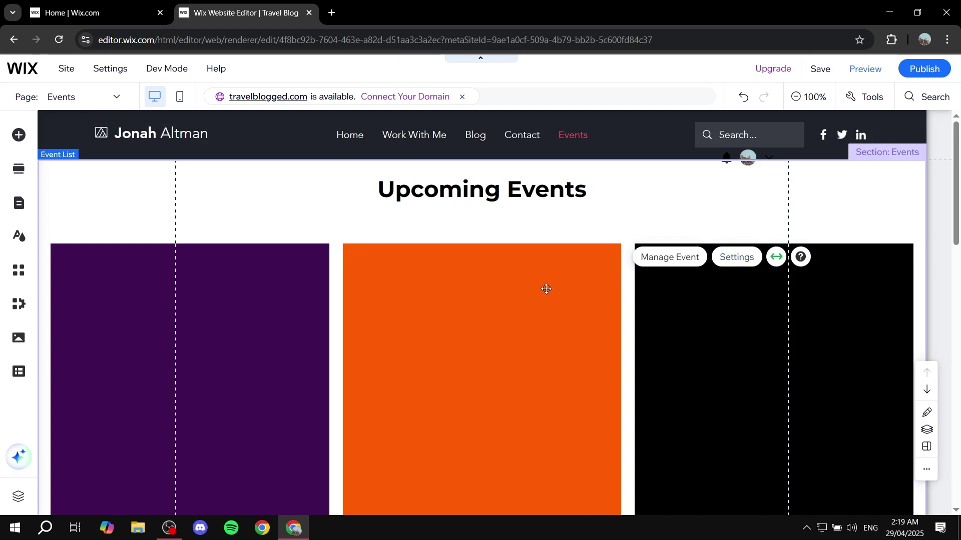
{"action": "left_click", "coordinate": [468, 223]}
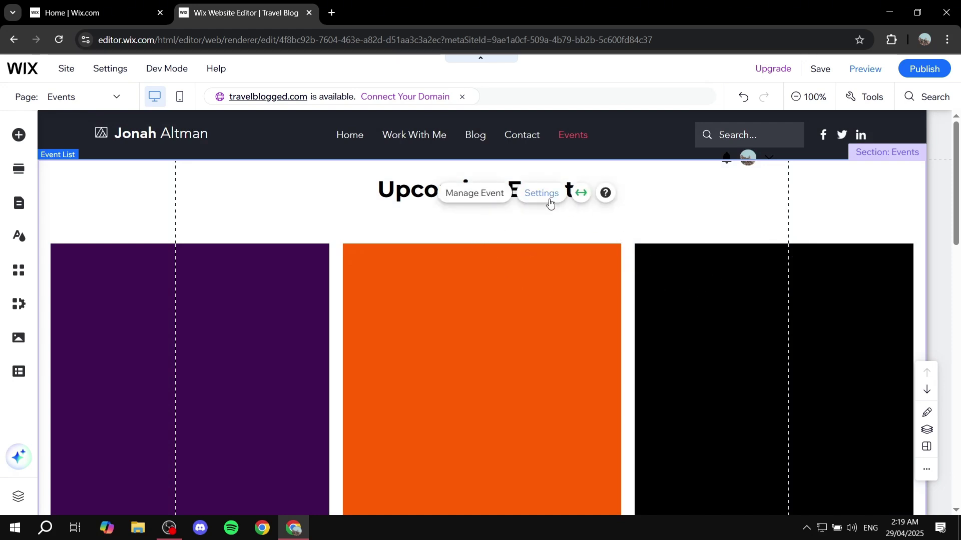
{"action": "left_click", "coordinate": [547, 197]}
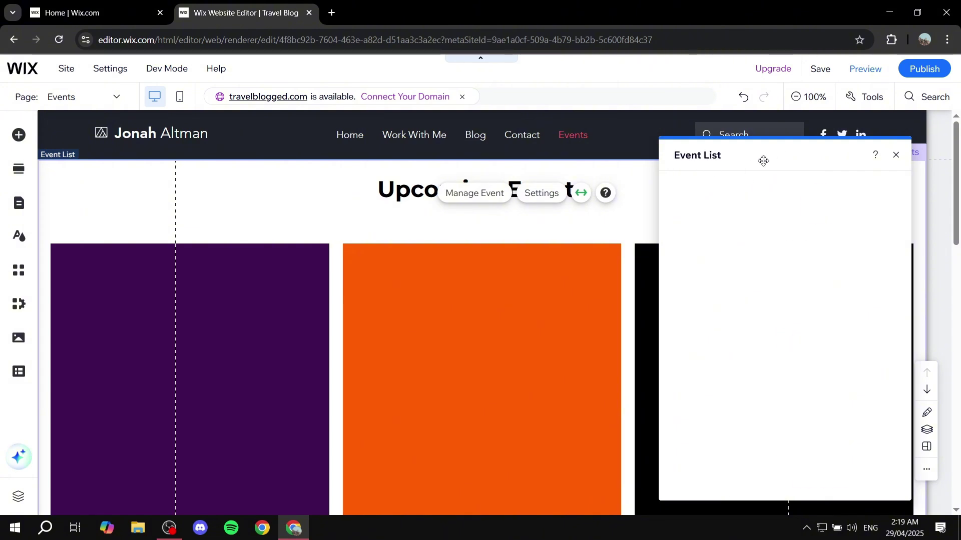
{"action": "left_click", "coordinate": [687, 229]}
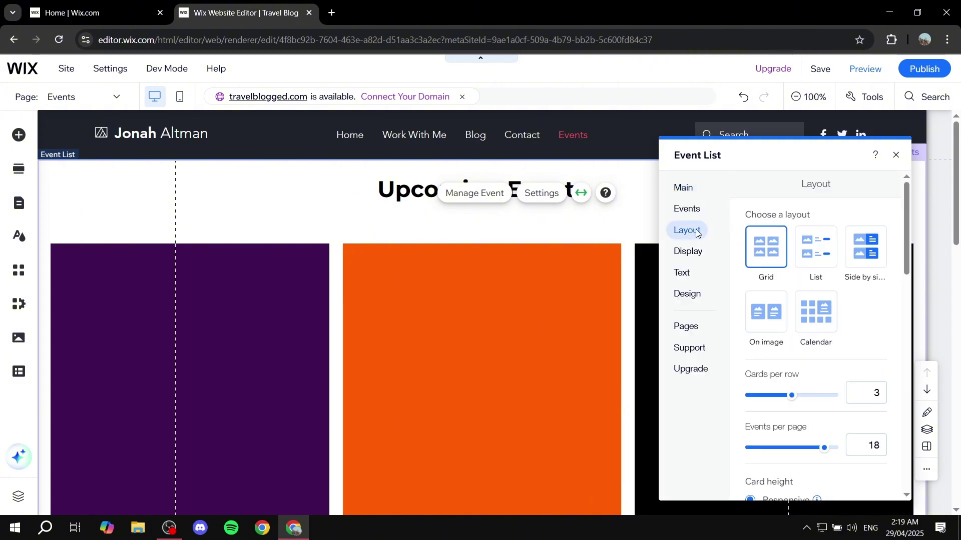
Step: Try the List, Side by side and On image layouts for the event list and restore the Grid layout
{"action": "left_click", "coordinate": [830, 246]}
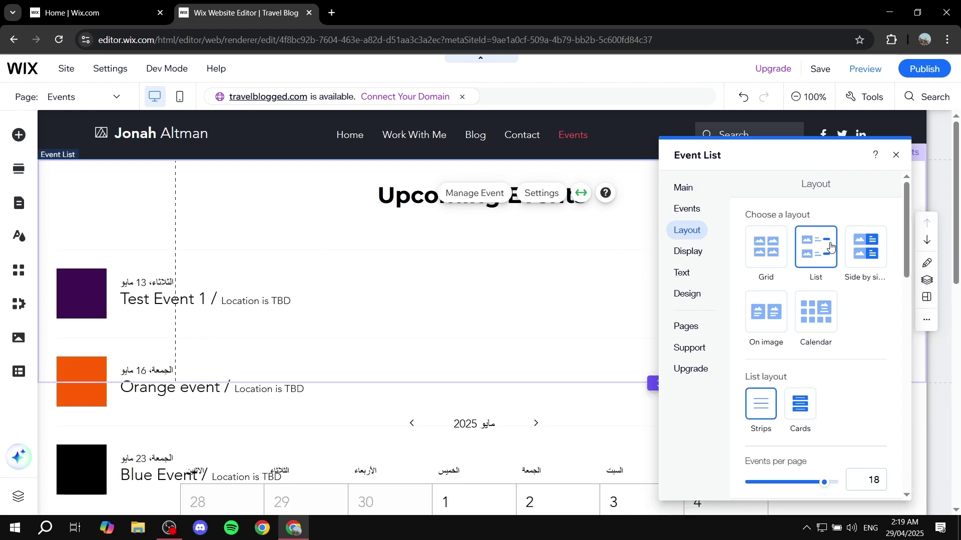
{"action": "left_click", "coordinate": [862, 248]}
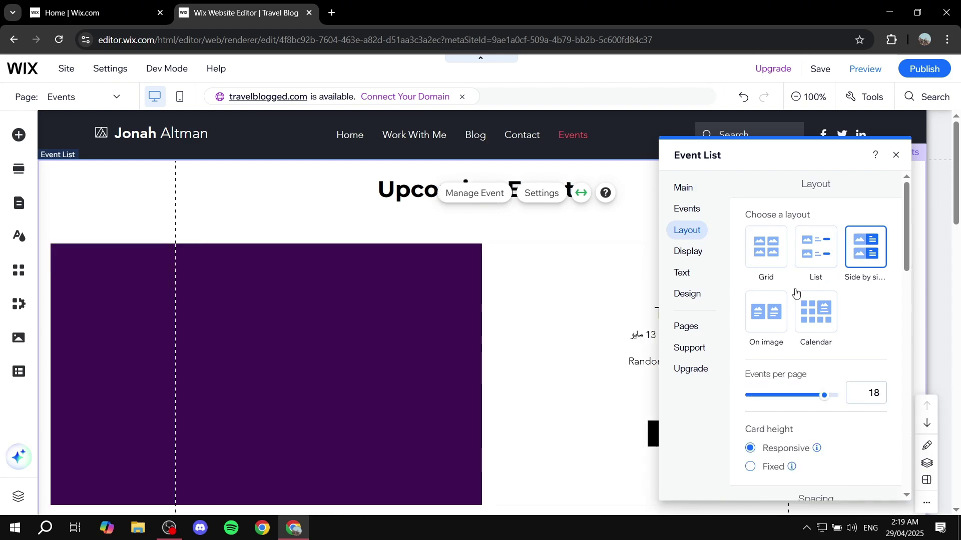
{"action": "left_click", "coordinate": [773, 308]}
{"action": "left_click", "coordinate": [768, 246]}
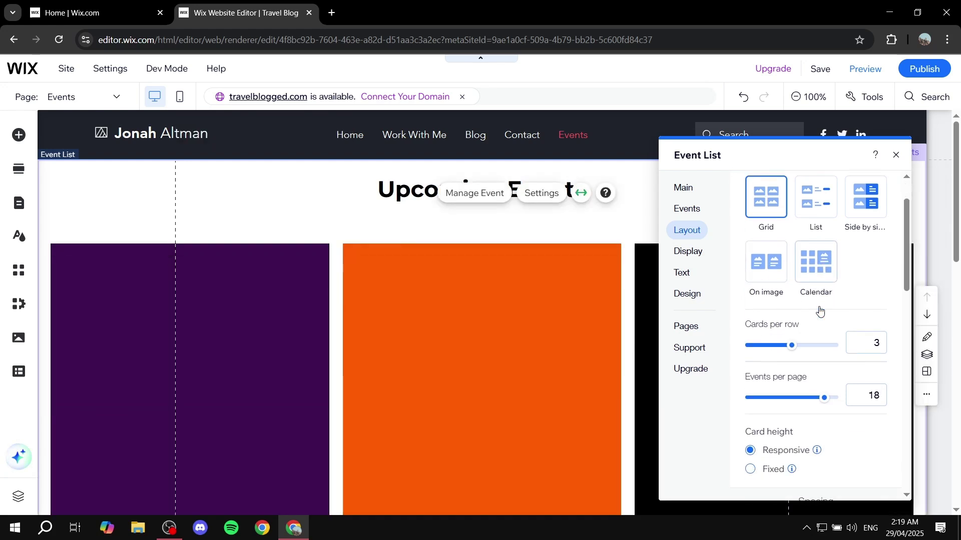
Step: Examine the event list's remaining layout options and its display and design settings, and close the settings
{"action": "scroll", "coordinate": [750, 228], "scroll_direction": "down", "scroll_amount": 4}
{"action": "scroll", "coordinate": [815, 255], "scroll_direction": "up", "scroll_amount": 1}
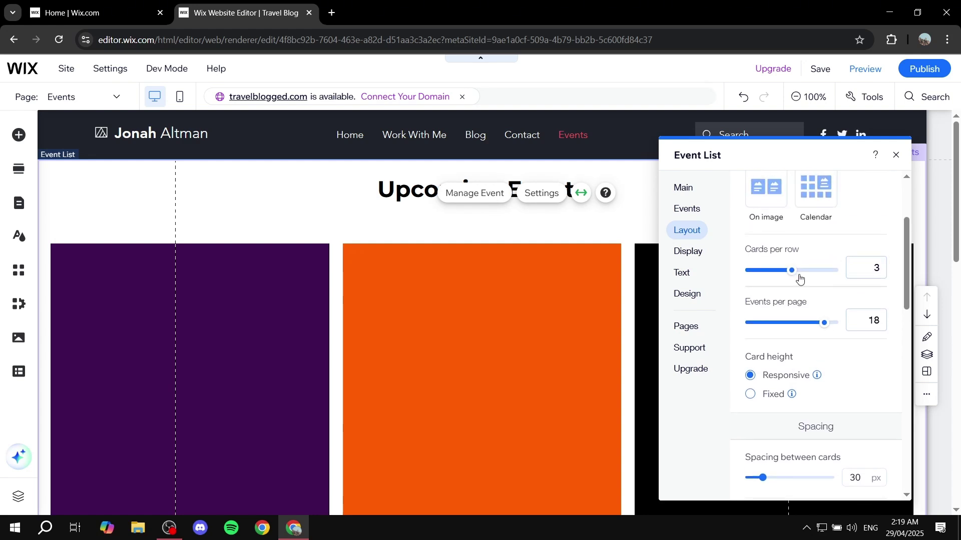
{"action": "scroll", "coordinate": [796, 287], "scroll_direction": "down", "scroll_amount": 8}
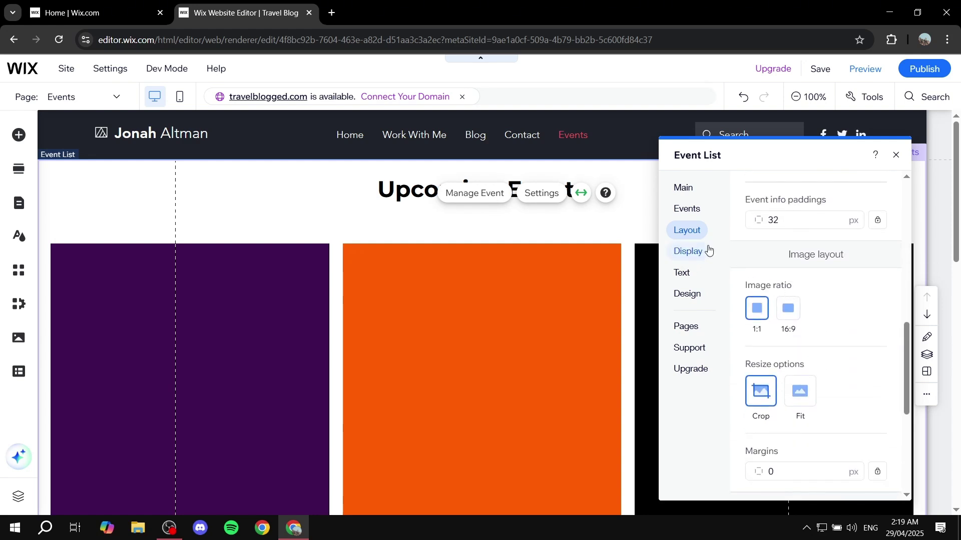
{"action": "left_click", "coordinate": [694, 256]}
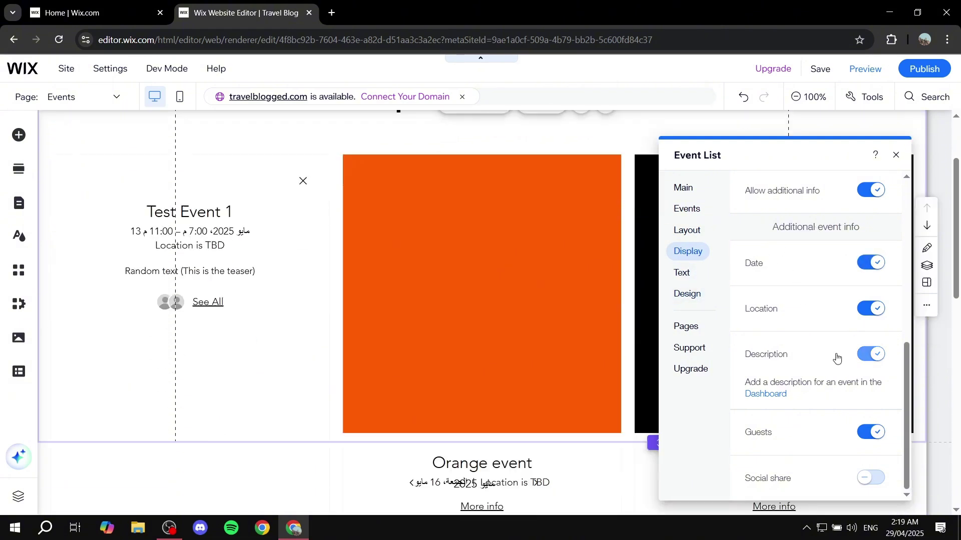
{"action": "scroll", "coordinate": [838, 358], "scroll_direction": "down", "scroll_amount": 5}
{"action": "scroll", "coordinate": [836, 356], "scroll_direction": "up", "scroll_amount": 4}
{"action": "scroll", "coordinate": [830, 356], "scroll_direction": "up", "scroll_amount": 8}
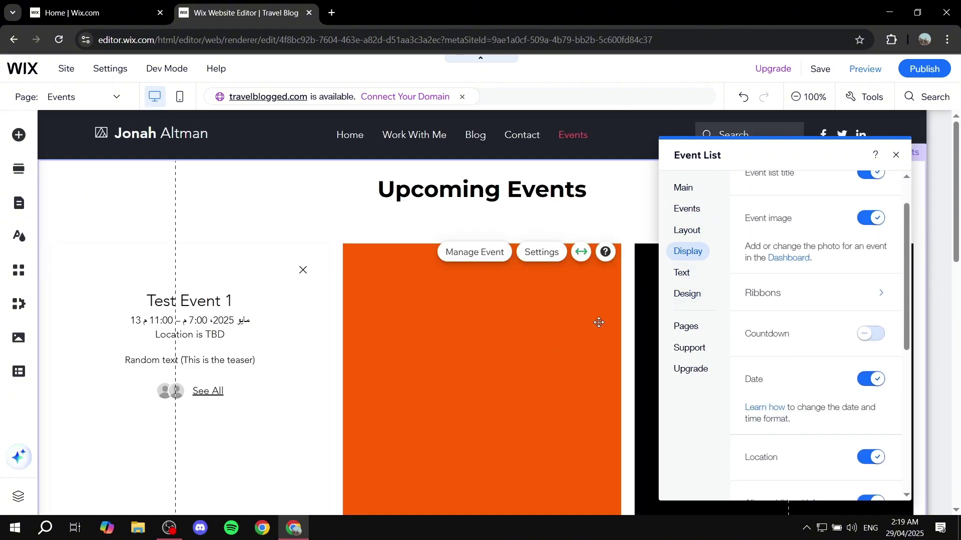
{"action": "left_click", "coordinate": [687, 296]}
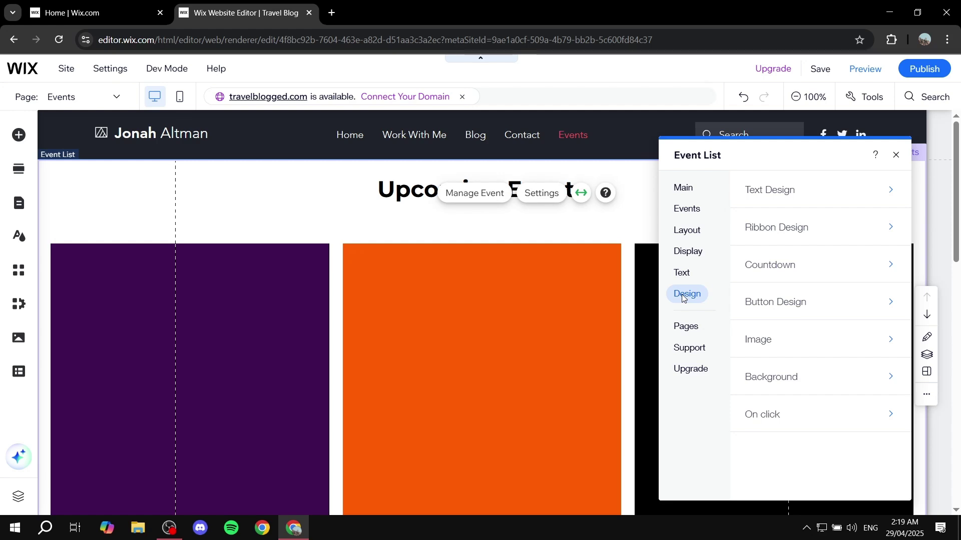
{"action": "left_click", "coordinate": [895, 155]}
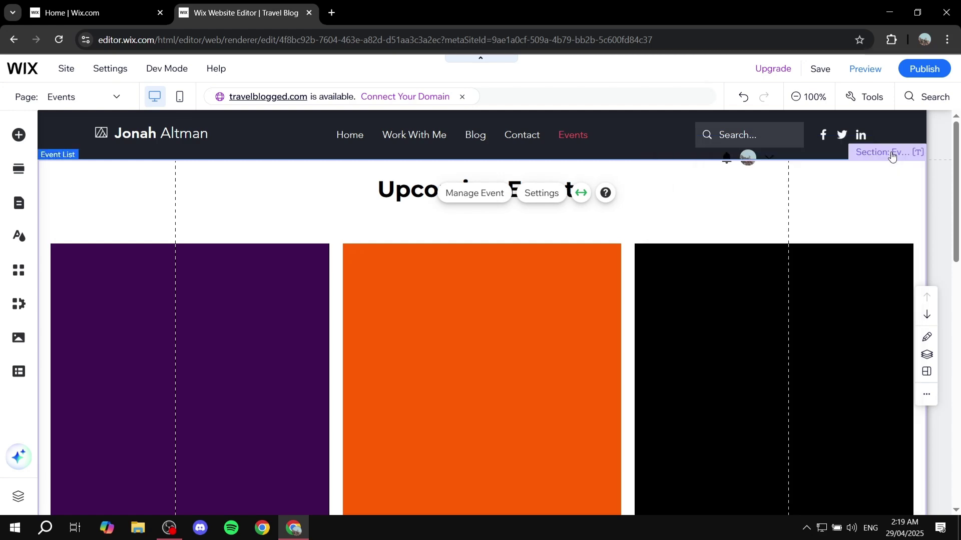
Step: Open the settings of the events calendar in the section below the event list
{"action": "scroll", "coordinate": [802, 280], "scroll_direction": "down", "scroll_amount": 4}
{"action": "scroll", "coordinate": [800, 287], "scroll_direction": "down", "scroll_amount": 4}
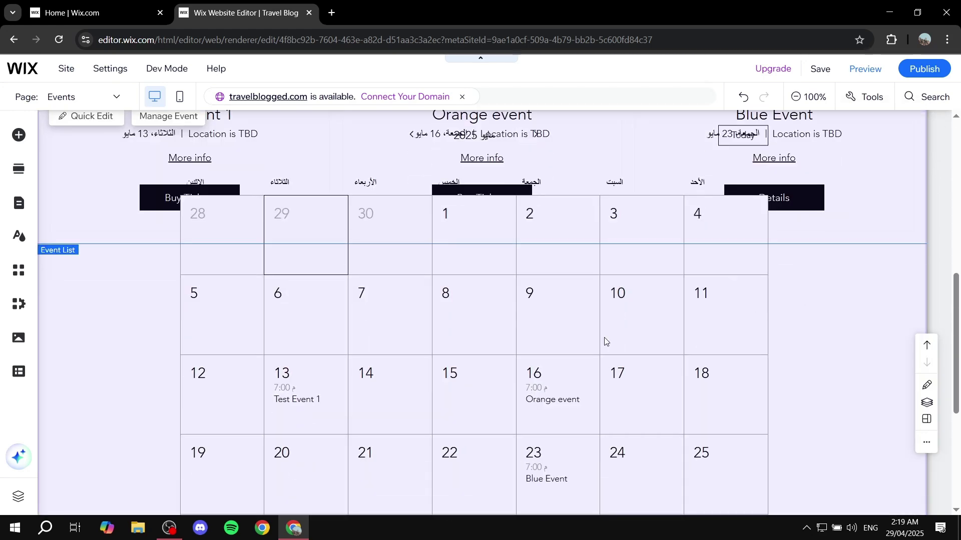
{"action": "scroll", "coordinate": [675, 335], "scroll_direction": "down", "scroll_amount": 3}
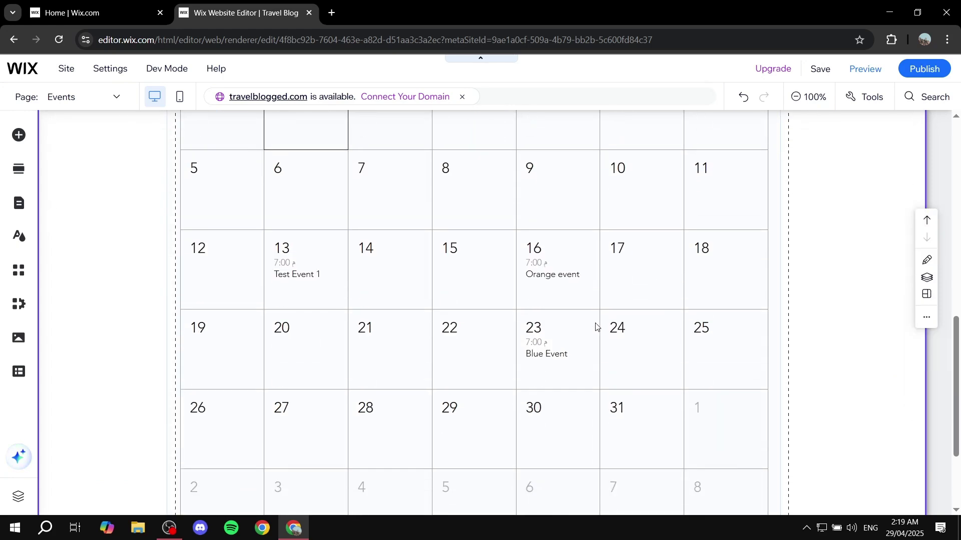
{"action": "scroll", "coordinate": [596, 326], "scroll_direction": "up", "scroll_amount": 6}
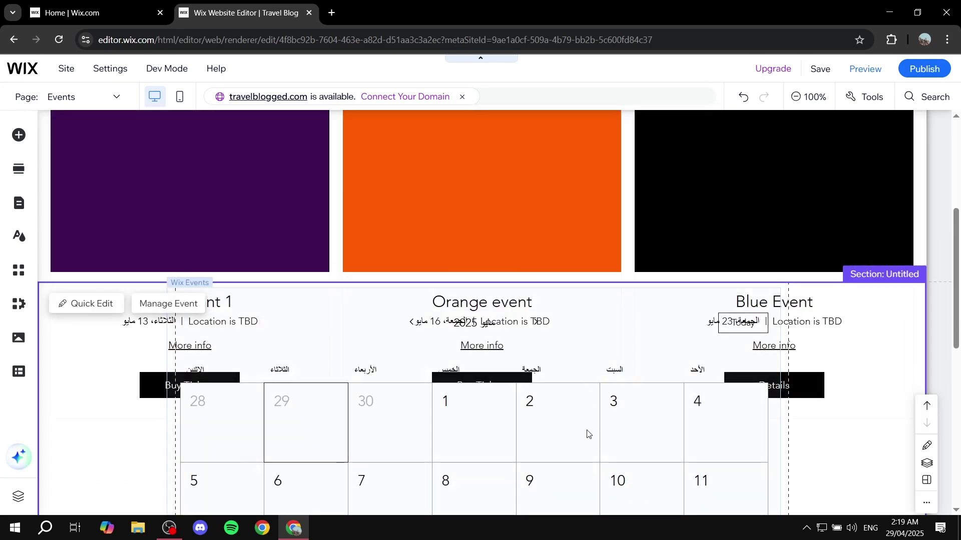
{"action": "left_click", "coordinate": [654, 424]}
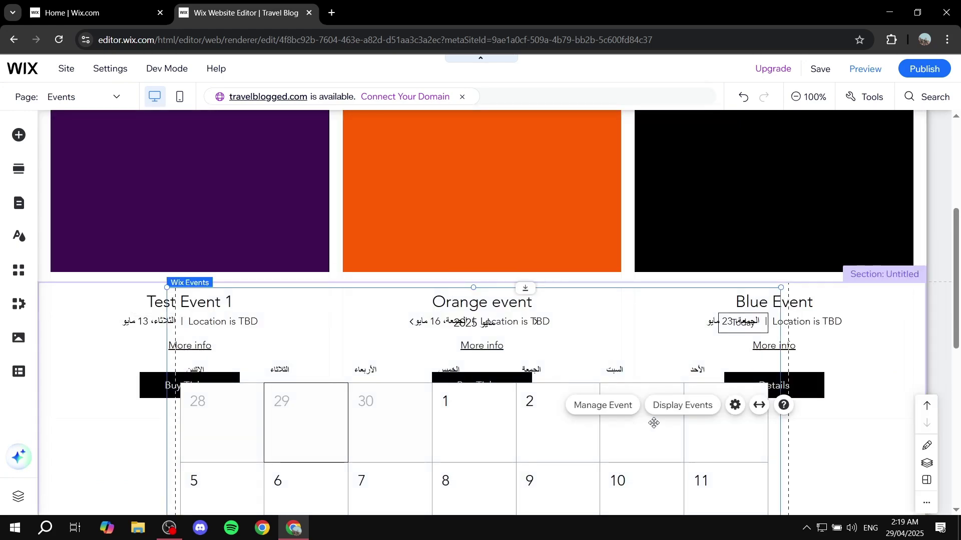
{"action": "left_click", "coordinate": [734, 406]}
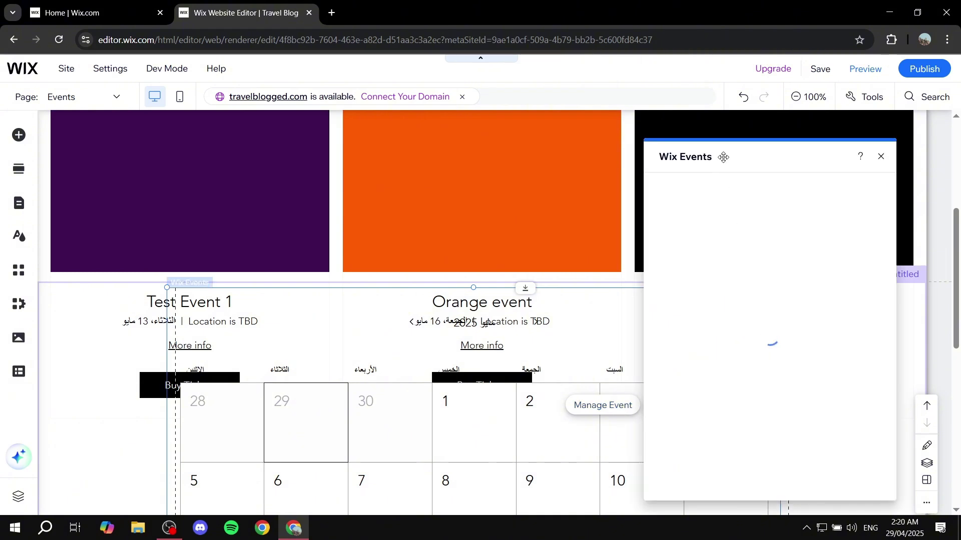
Step: Examine the events calendar's layout, design and display settings
{"action": "left_click_drag", "start_coordinate": [738, 156], "coordinate": [664, 145]}
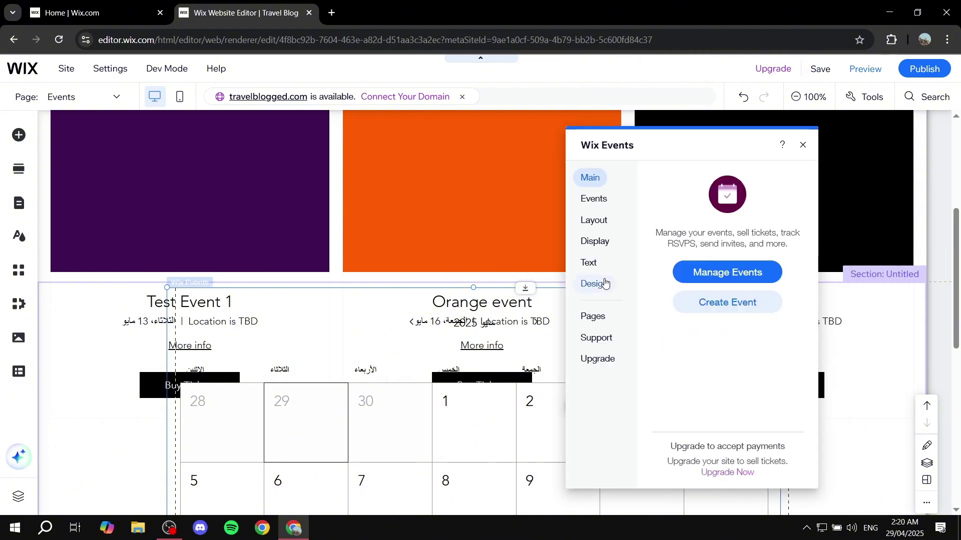
{"action": "left_click", "coordinate": [594, 220]}
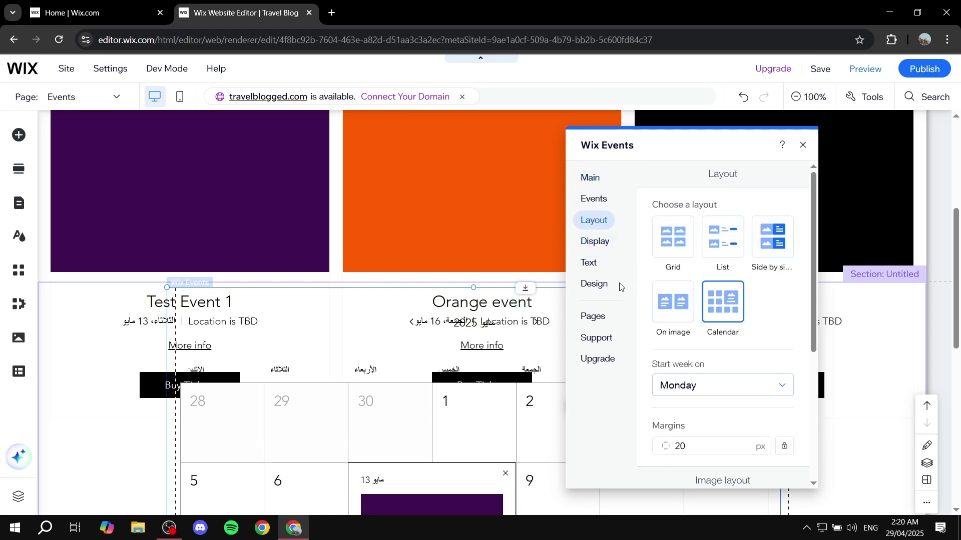
{"action": "left_click", "coordinate": [594, 283]}
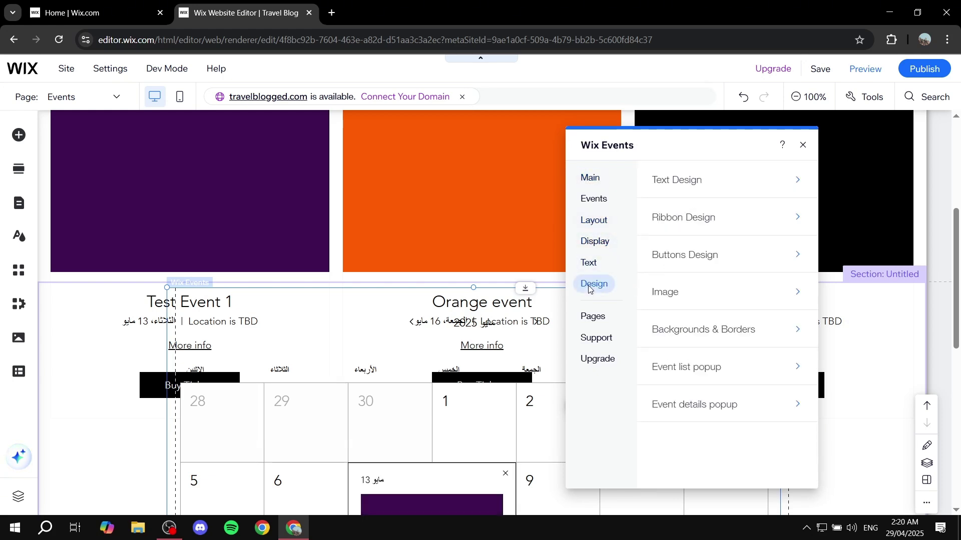
{"action": "left_click", "coordinate": [596, 222]}
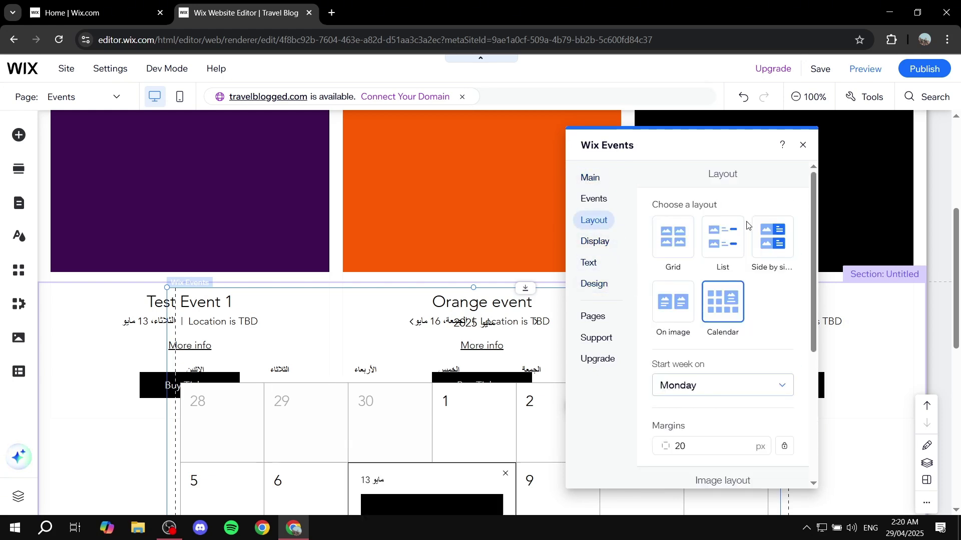
{"action": "left_click", "coordinate": [594, 242]}
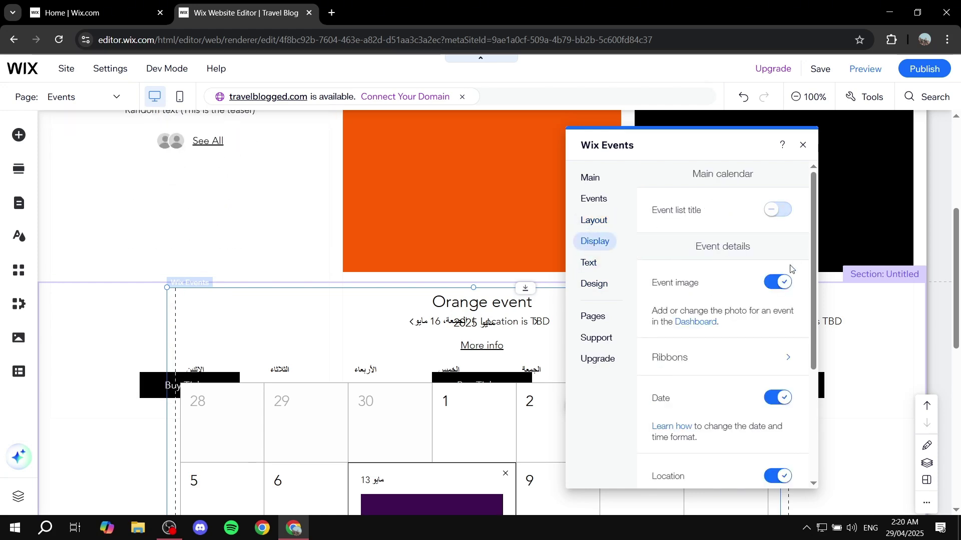
{"action": "scroll", "coordinate": [749, 289], "scroll_direction": "down", "scroll_amount": 4}
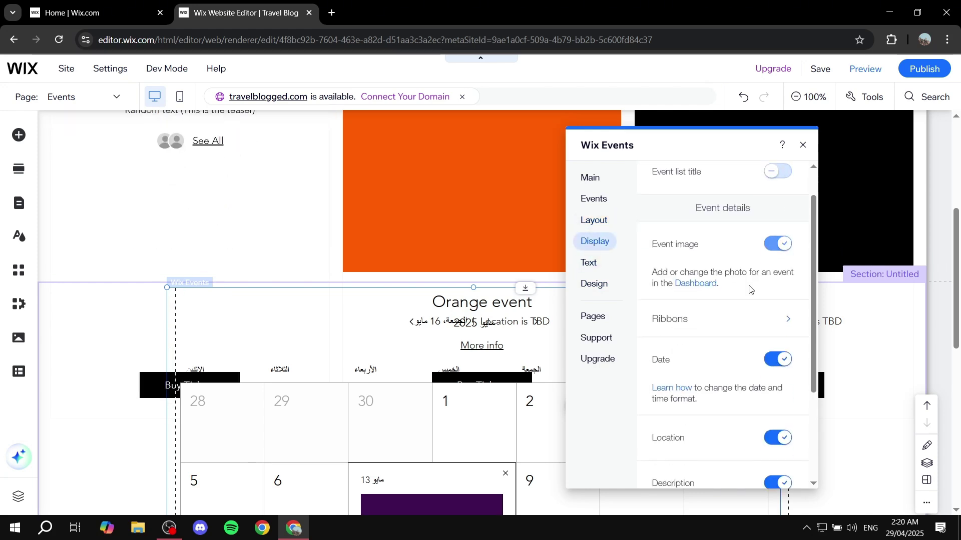
Step: Examine the calendar's Backgrounds & Borders design options and close the Wix Events settings
{"action": "left_click", "coordinate": [594, 284]}
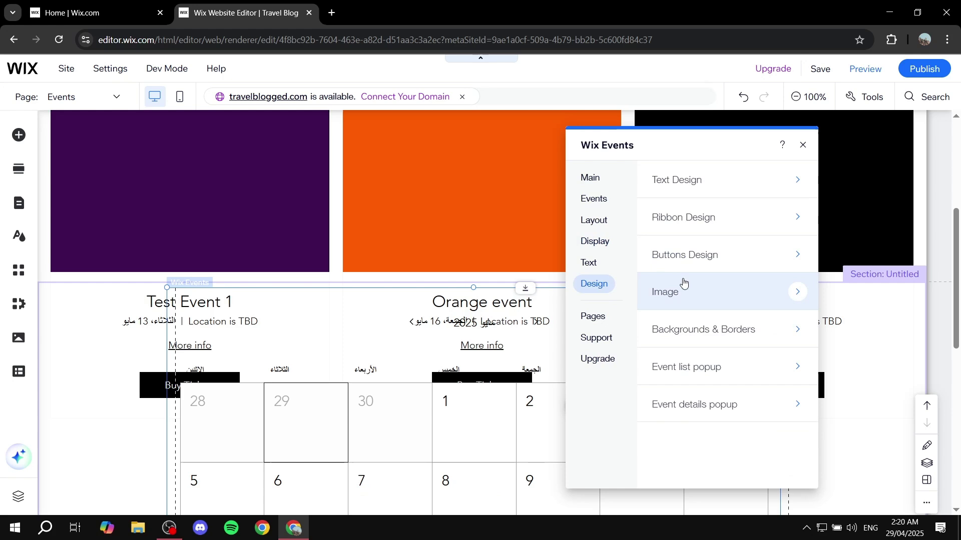
{"action": "left_click", "coordinate": [752, 332]}
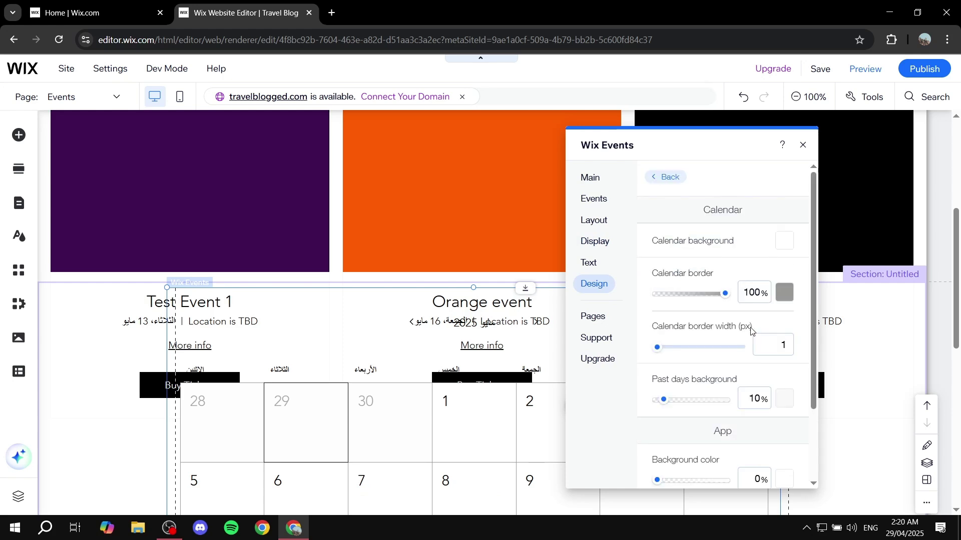
{"action": "left_click", "coordinate": [666, 178]}
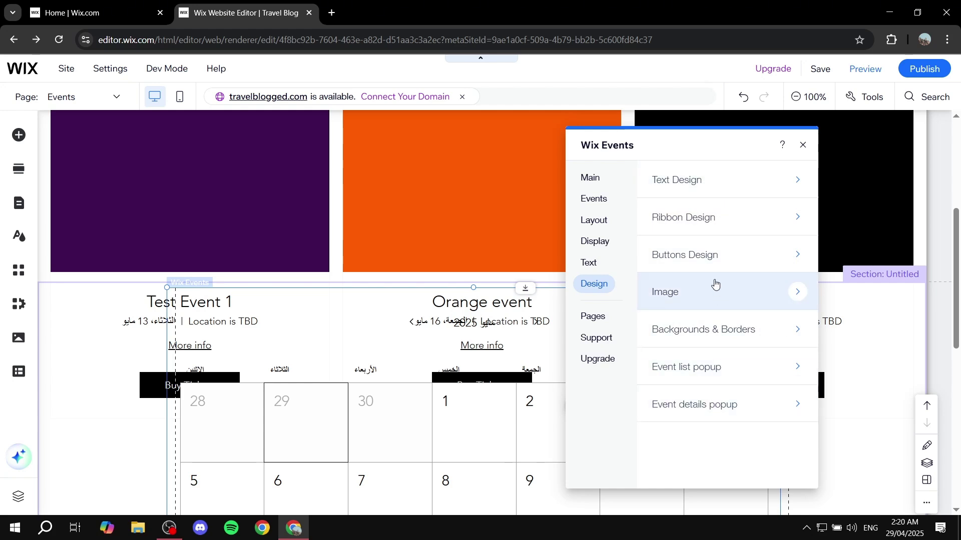
{"action": "left_click", "coordinate": [802, 146]}
Step: Look over the event list and the events calendar on the desktop version of the Events page
{"action": "scroll", "coordinate": [877, 382], "scroll_direction": "down", "scroll_amount": 7}
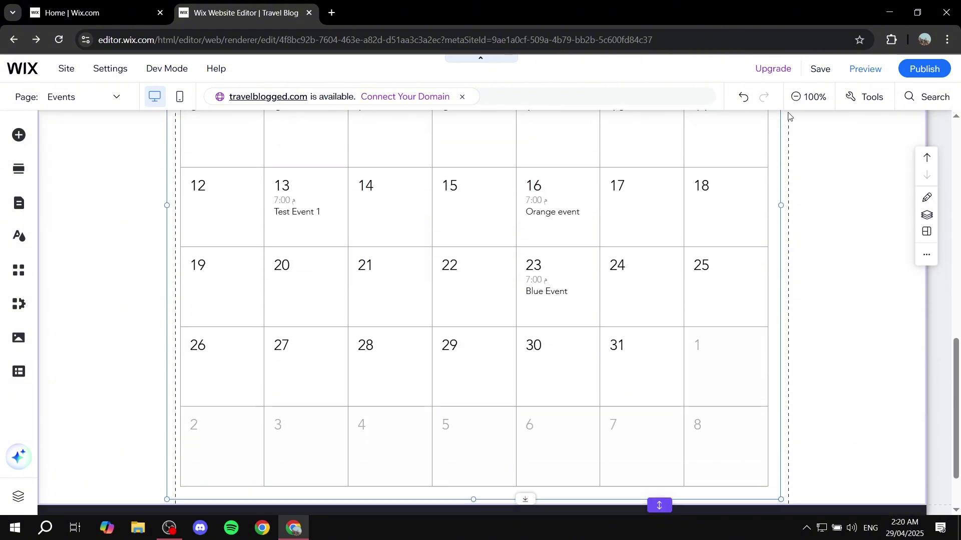
{"action": "scroll", "coordinate": [600, 300], "scroll_direction": "up", "scroll_amount": 10}
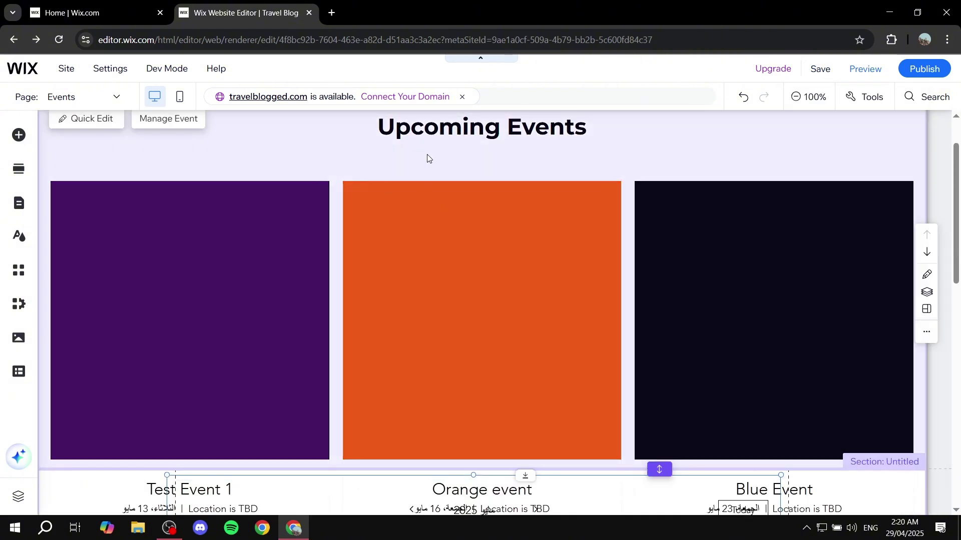
{"action": "scroll", "coordinate": [789, 320], "scroll_direction": "down", "scroll_amount": 8}
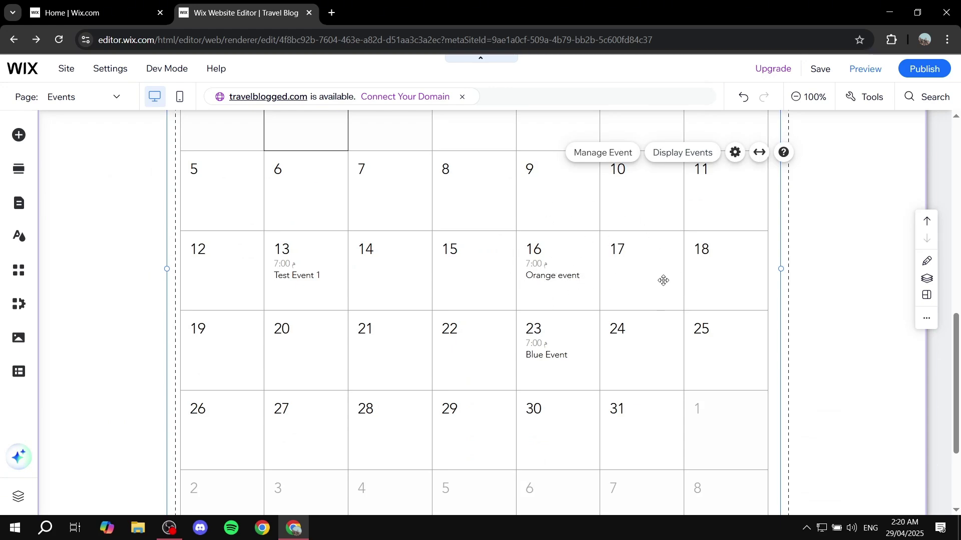
{"action": "scroll", "coordinate": [662, 279], "scroll_direction": "up", "scroll_amount": 6}
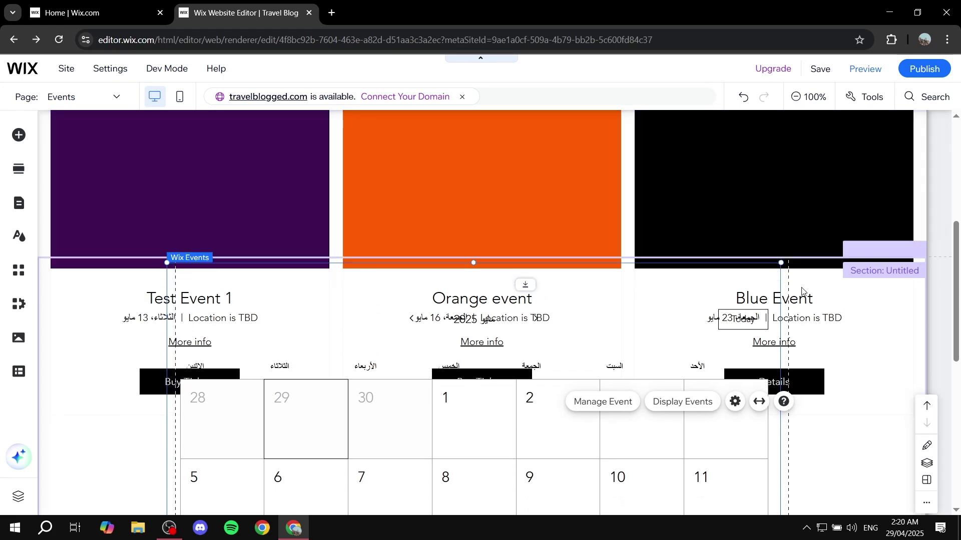
{"action": "scroll", "coordinate": [801, 292], "scroll_direction": "down", "scroll_amount": 5}
{"action": "scroll", "coordinate": [799, 293], "scroll_direction": "up", "scroll_amount": 5}
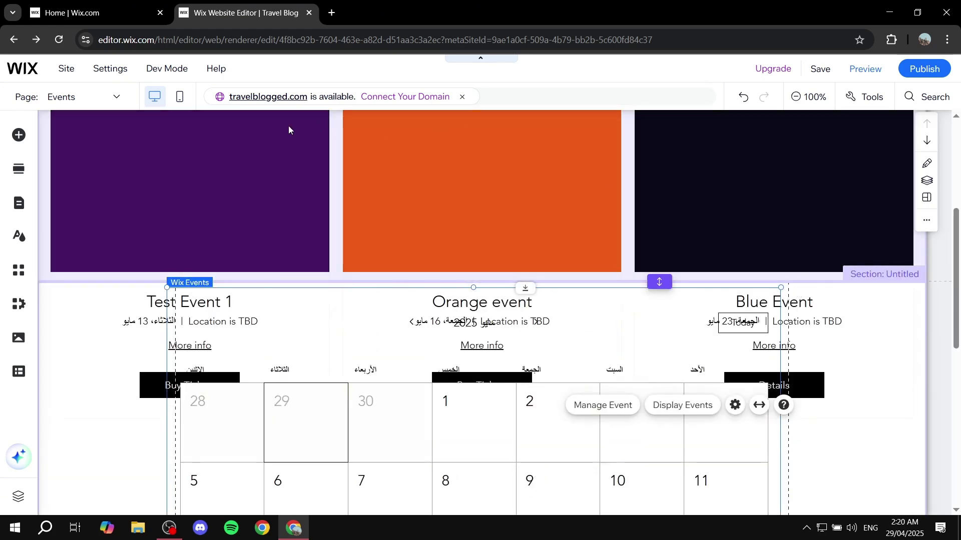
Step: Switch the editor to the mobile version and review the event list and calendar on the Events page
{"action": "left_click", "coordinate": [180, 103]}
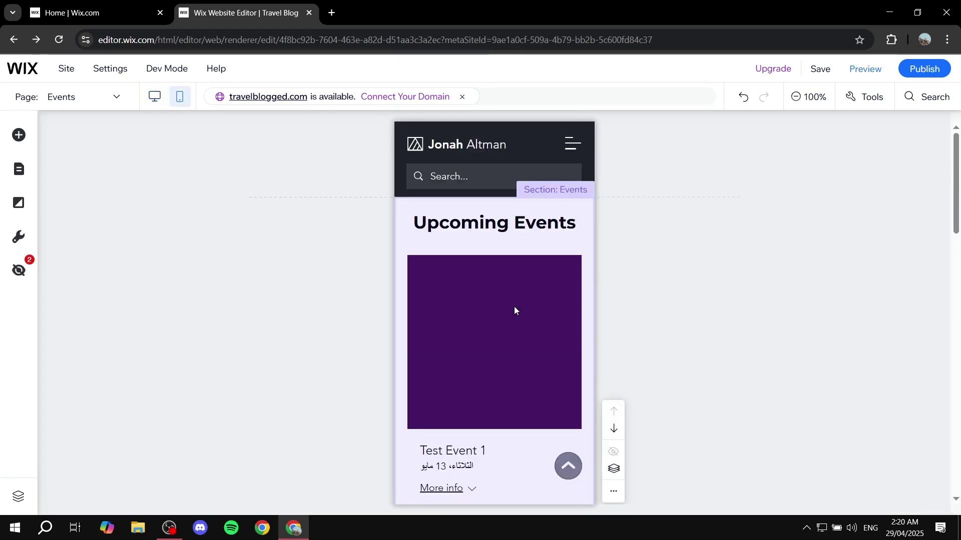
{"action": "scroll", "coordinate": [510, 296], "scroll_direction": "down", "scroll_amount": 10}
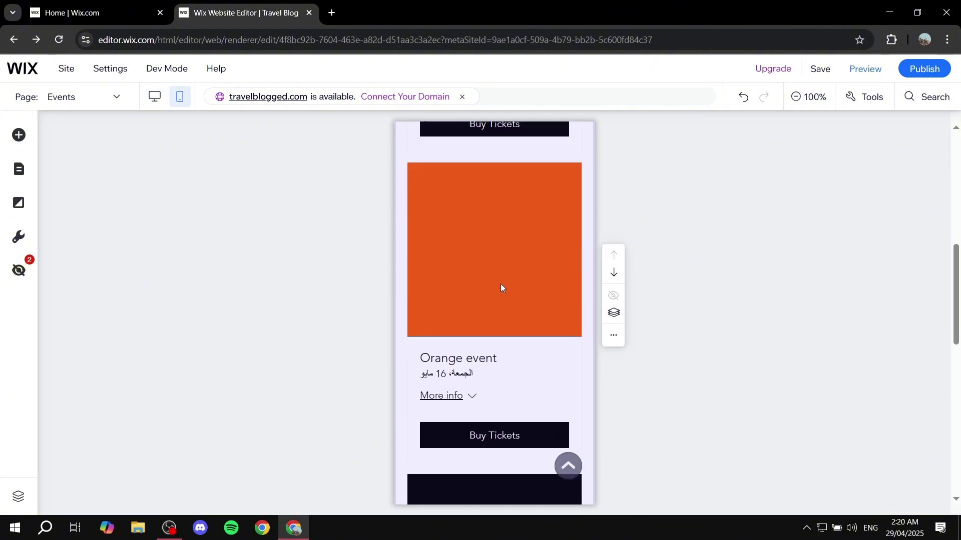
{"action": "scroll", "coordinate": [511, 218], "scroll_direction": "down", "scroll_amount": 5}
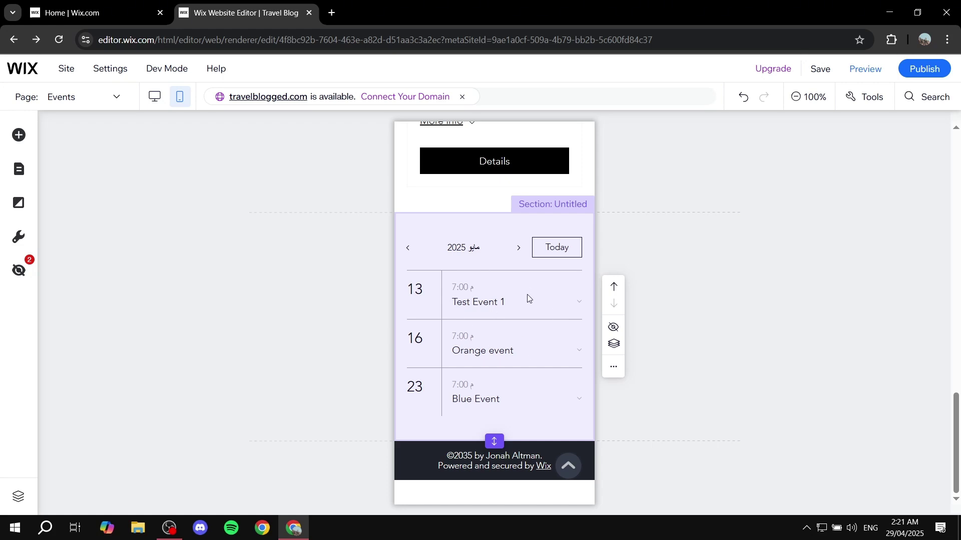
{"action": "scroll", "coordinate": [529, 297], "scroll_direction": "up", "scroll_amount": 10}
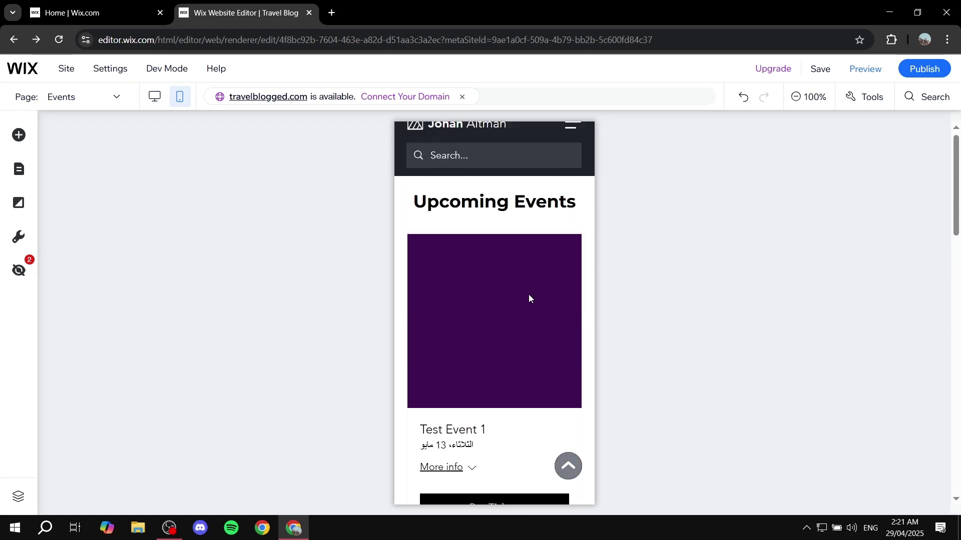